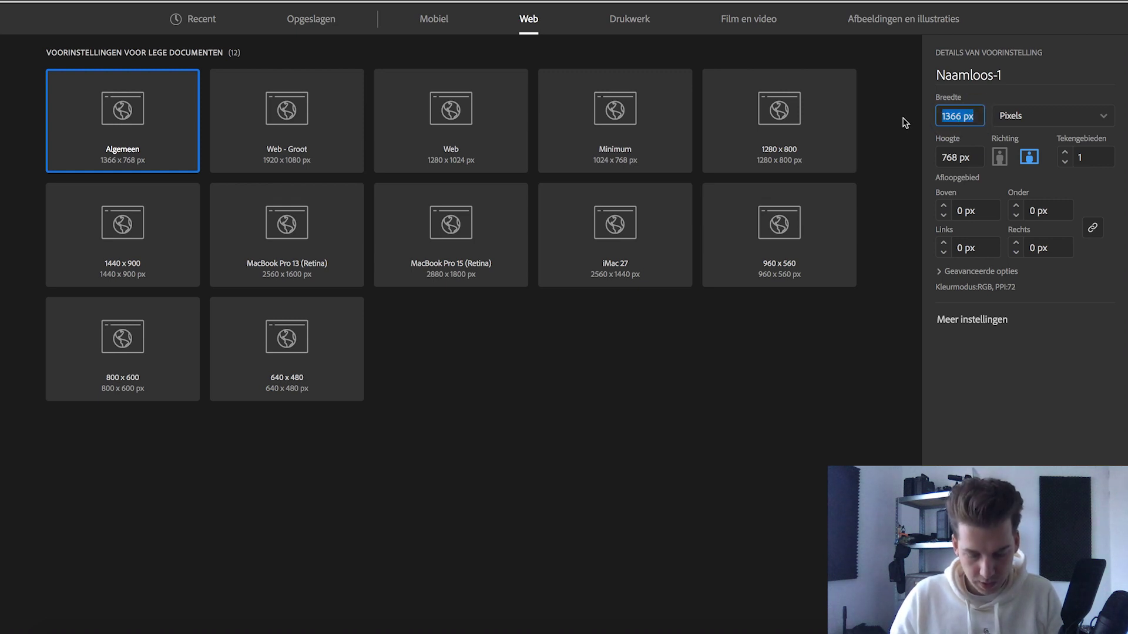
- Create a 160 × 600 px Illustrator document and zoom out to view the tall artboard
text(160)
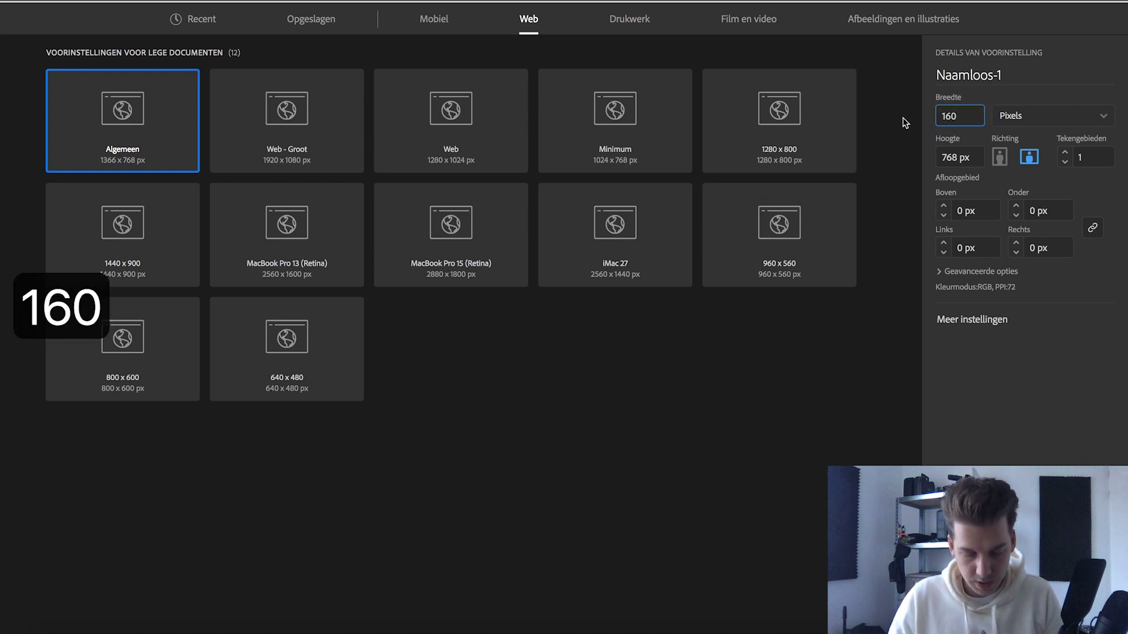
key(Tab)
text(600)
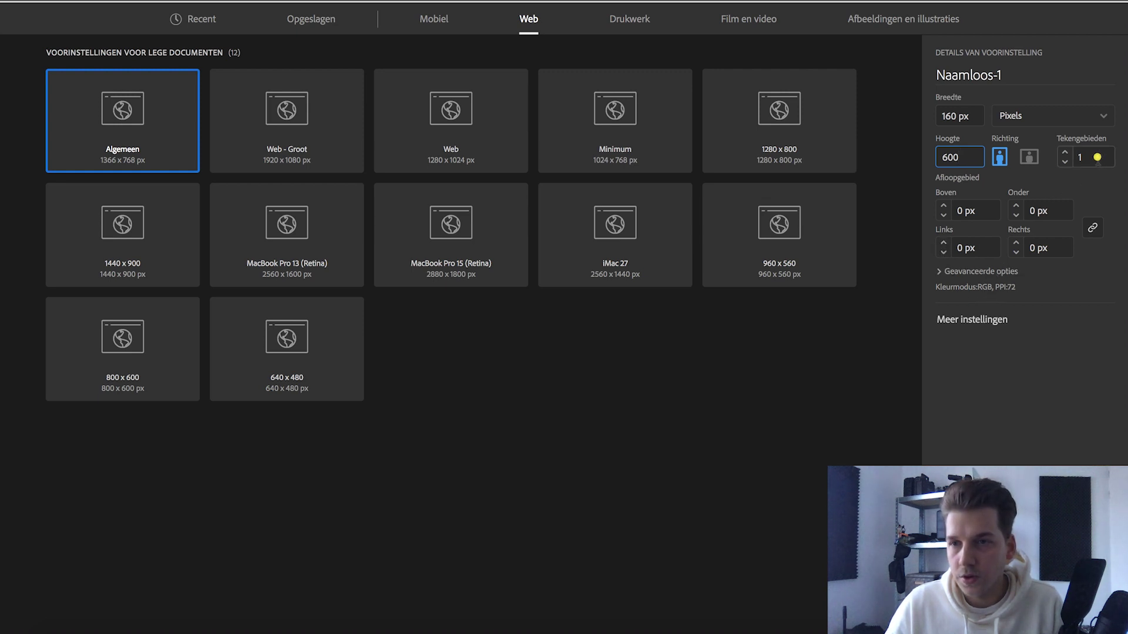
key(Return)
key(super+minus)
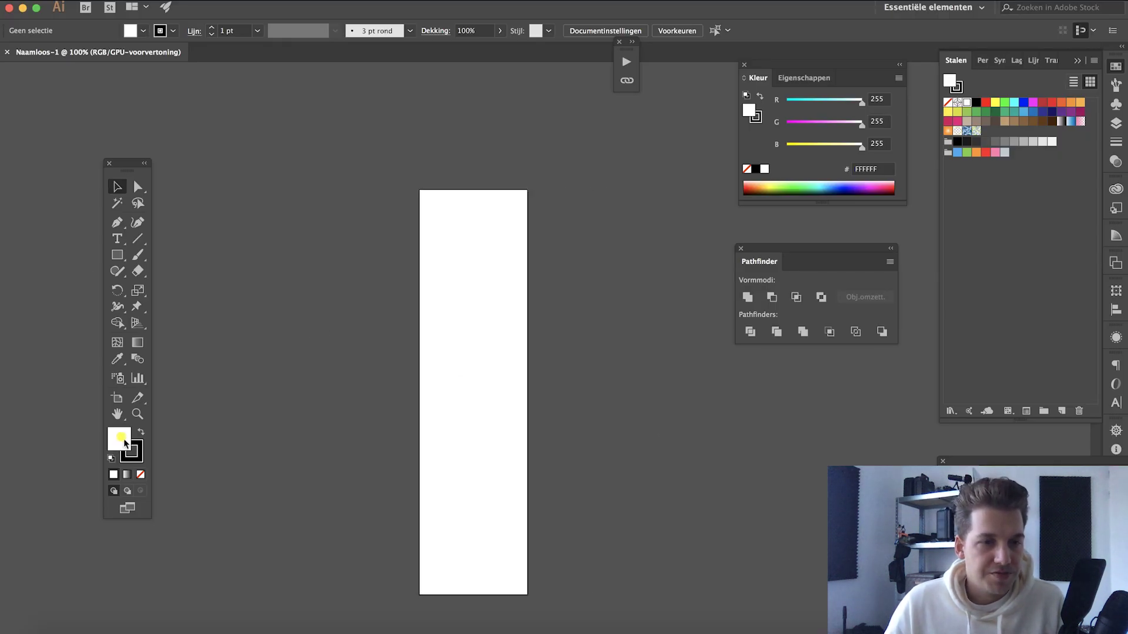
- Draw a black-filled rectangle bar near the bottom of the artboard
click(141, 474)
click(141, 432)
click(118, 257)
drag(503, 590, 515, 573)
key(v)
click(569, 511)
- Add an area text box beside the artboard reading 'Click here!' and enlarge its font size
key(t)
click(571, 435)
drag(692, 493, 692, 492)
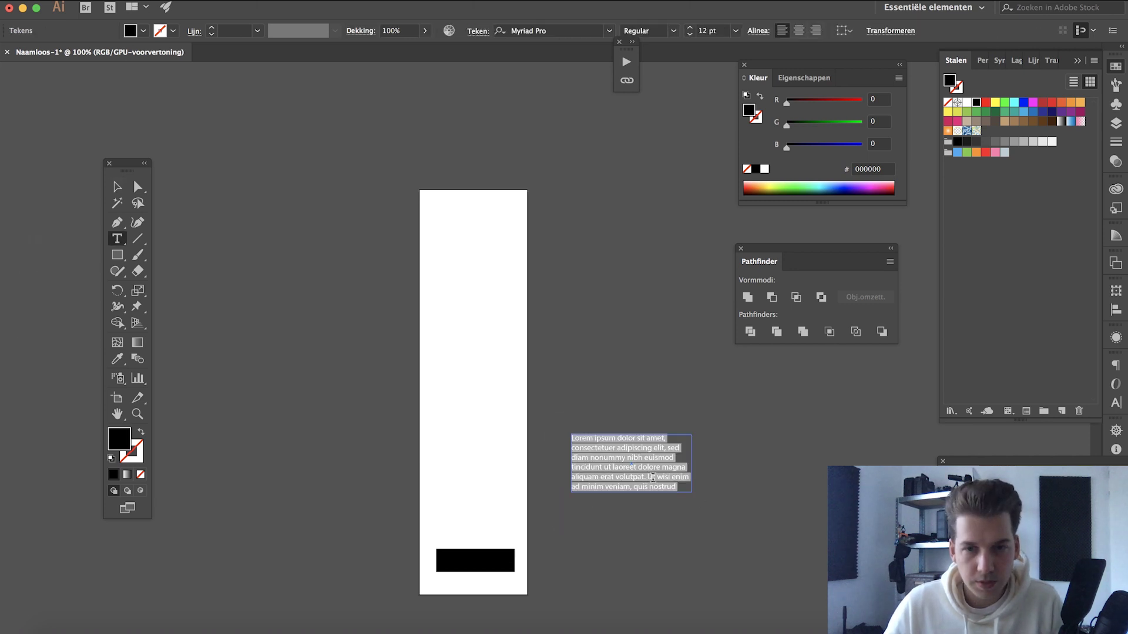
text(Click here)
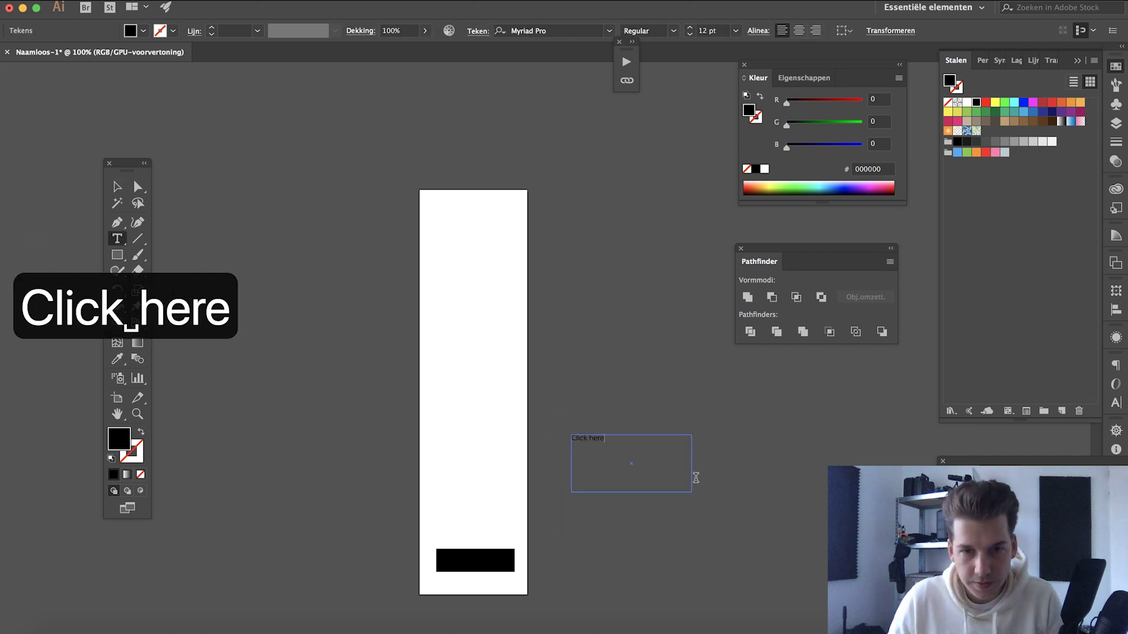
text(!)
key(super+a)
key(super+shift+period)
key(super+shift+period)
key(super+shift+period)
key(super+shift+period)
key(super+shift+period)
key(super+shift+period)
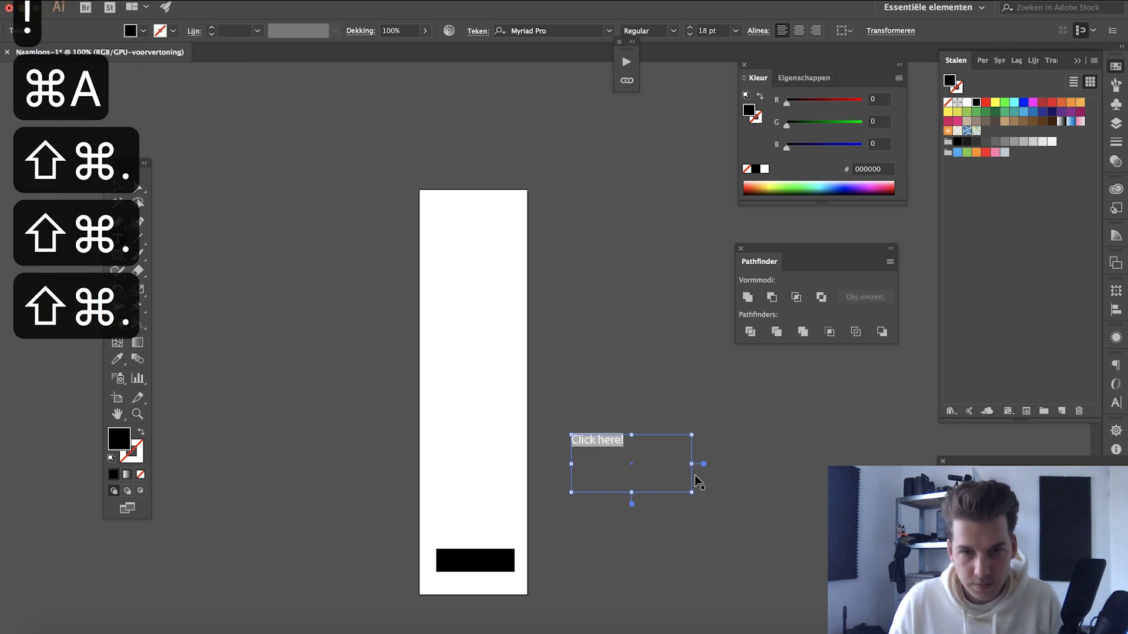
- Make the 'Click here!' label Montserrat Bold, white and centred, then select the black bar
click(549, 32)
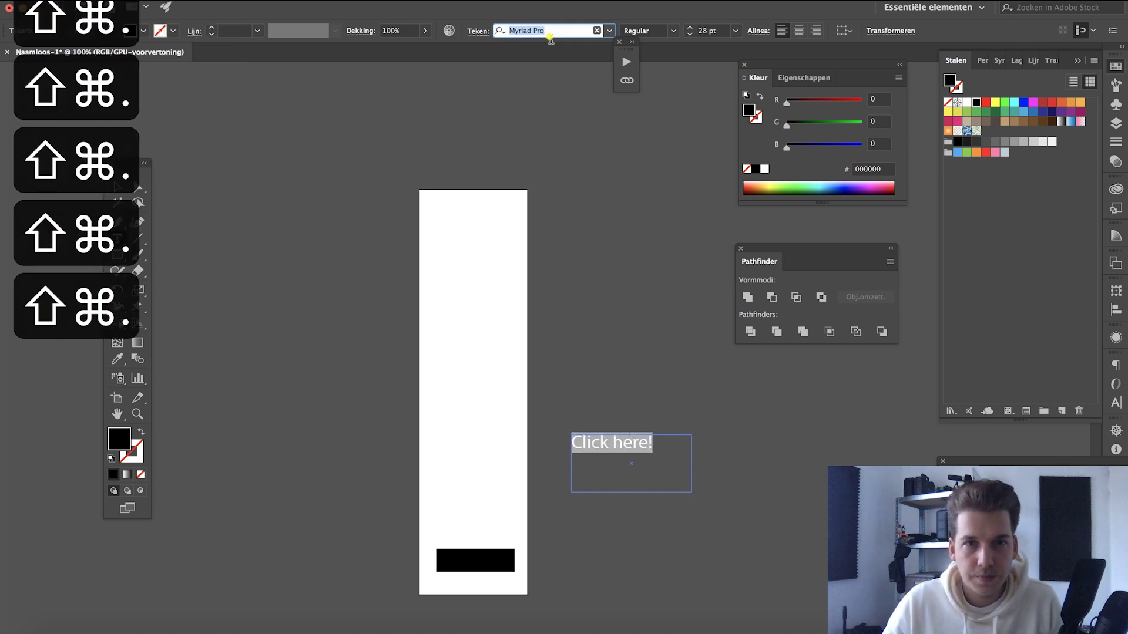
text(mont)
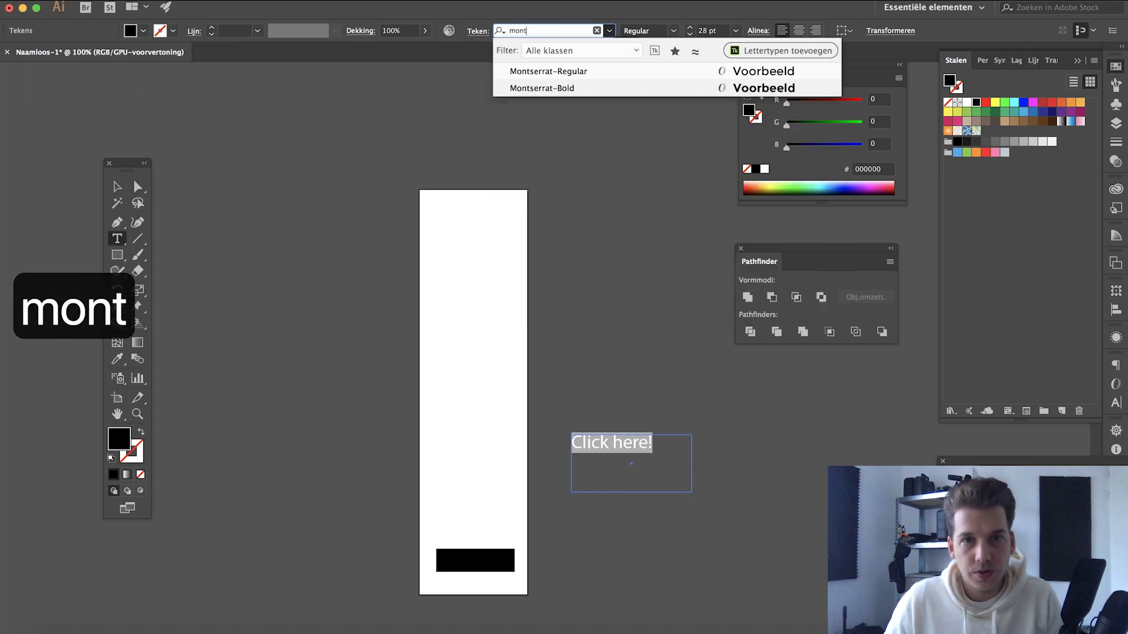
key(Down)
key(Return)
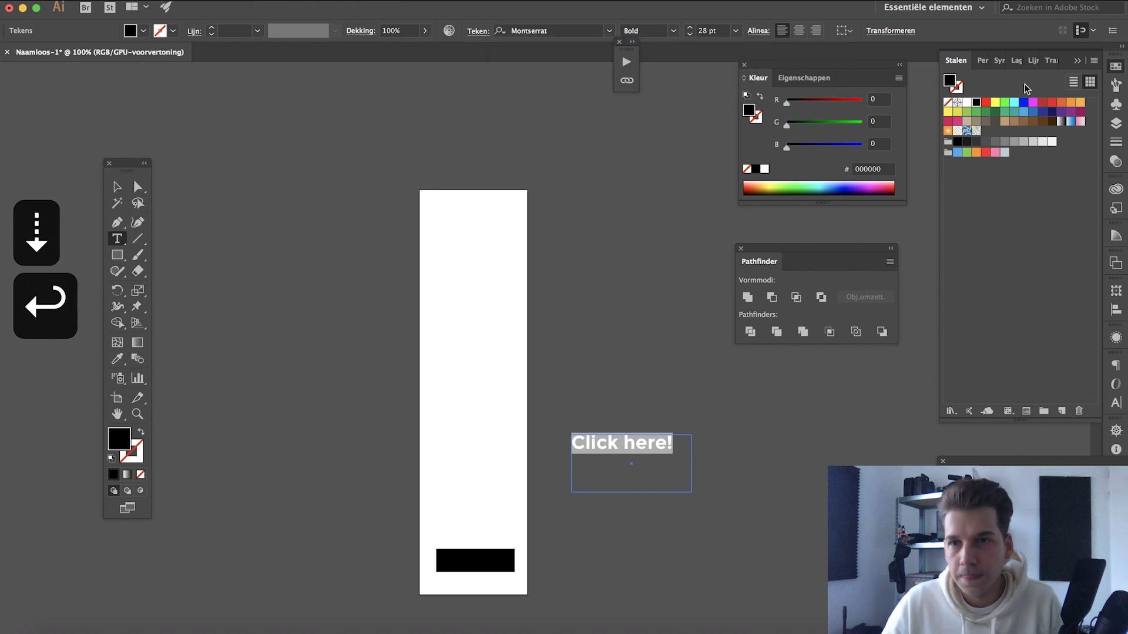
click(967, 102)
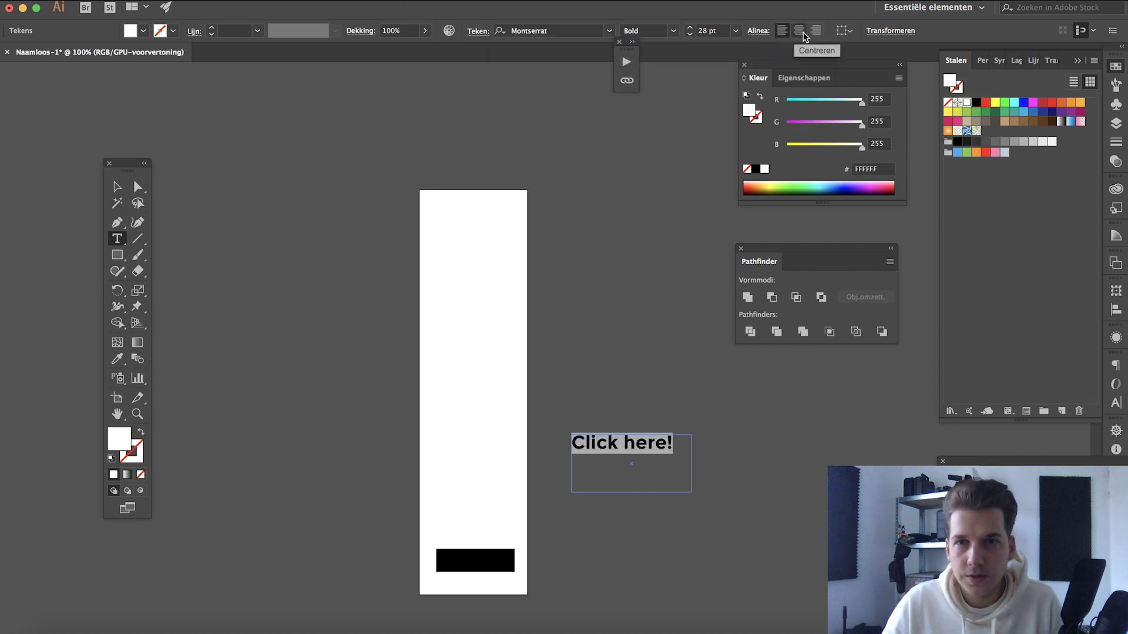
click(801, 31)
click(117, 186)
click(444, 561)
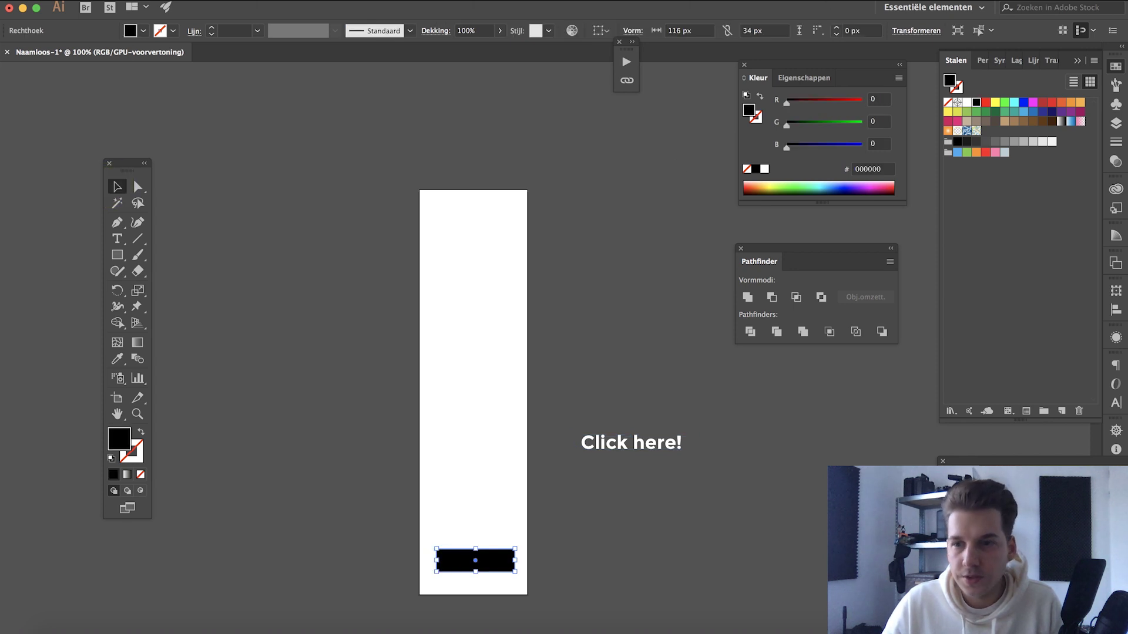
- Centre the black bar horizontally relative to the artboard using the Align panel
click(1116, 315)
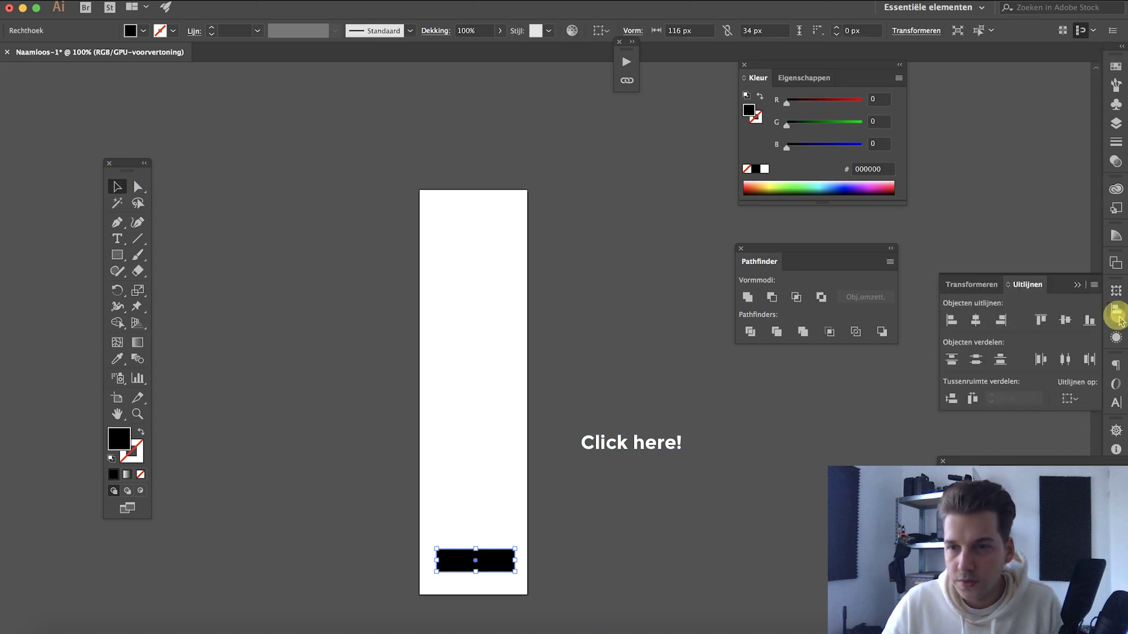
click(1070, 399)
click(1042, 445)
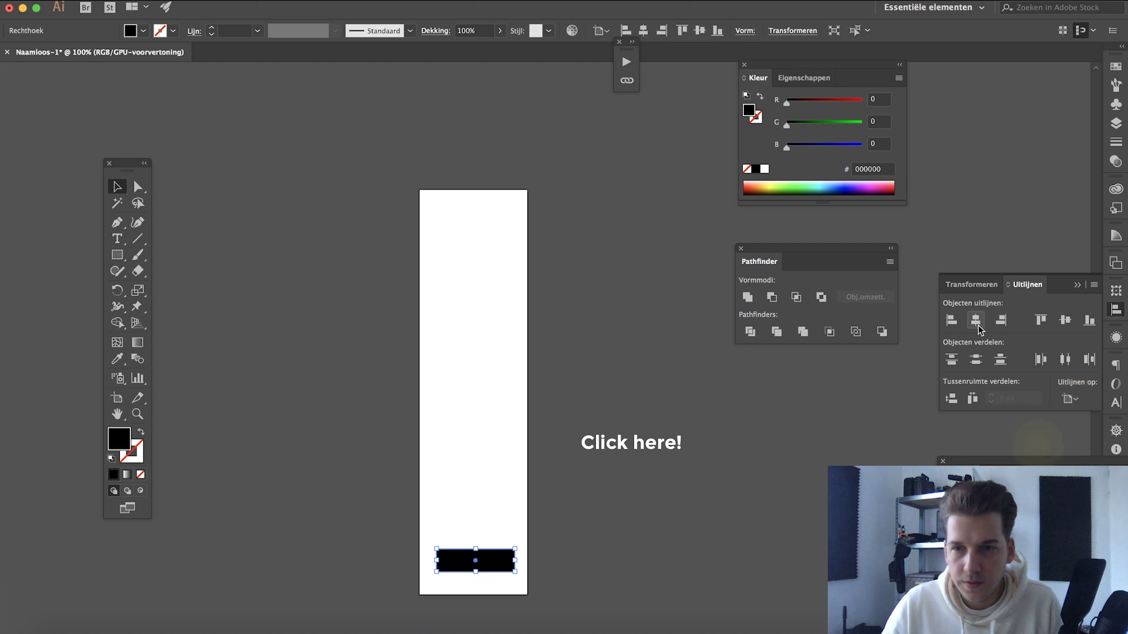
click(576, 486)
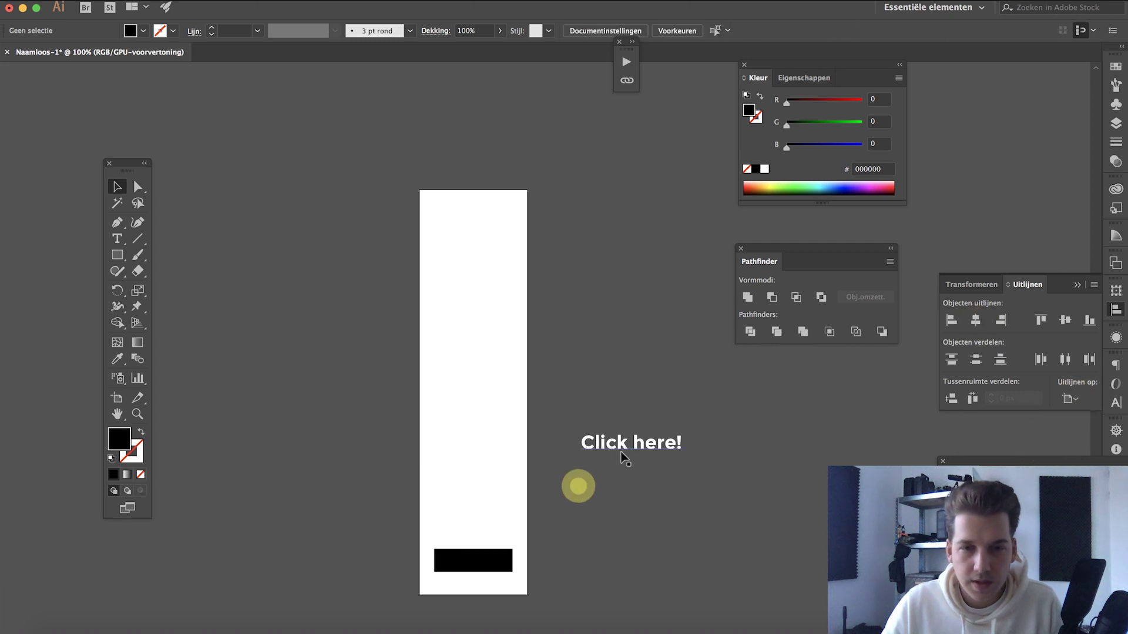
- Move the 'Click here!' label onto the bar, scale it down and nudge it into place
click(619, 451)
drag(638, 454, 518, 565)
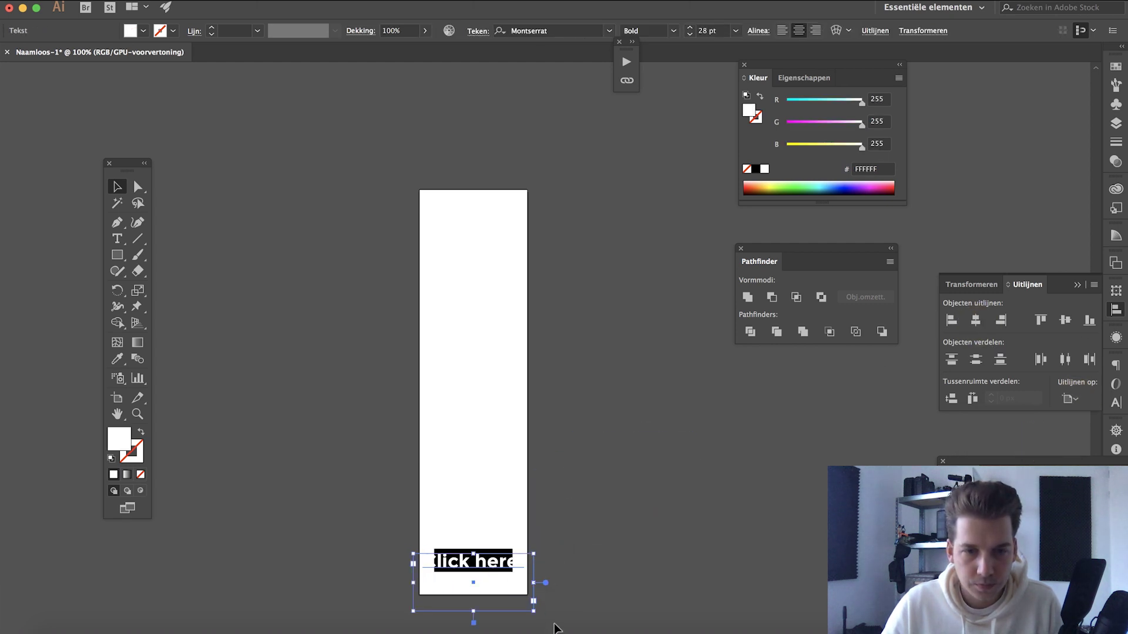
key(super+z)
key(s)
drag(534, 612, 526, 602)
key(v)
key(shift+Up)
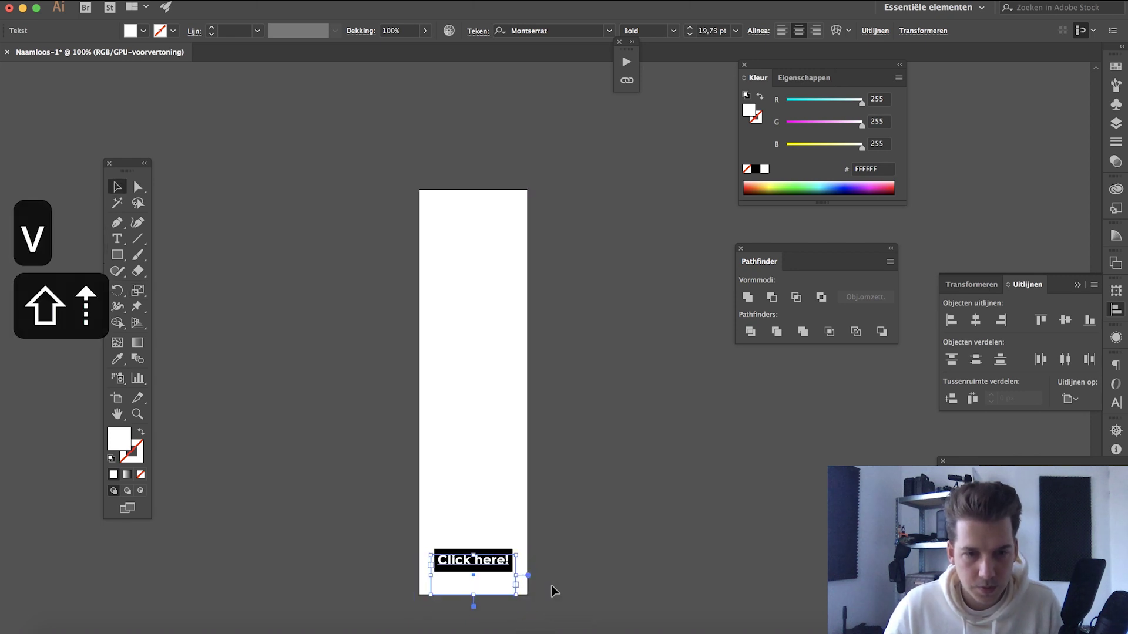
key(Down)
key(Down)
key(Up)
- Check the label text on the bar and open the HTML5 Banner assets folder
click(552, 590)
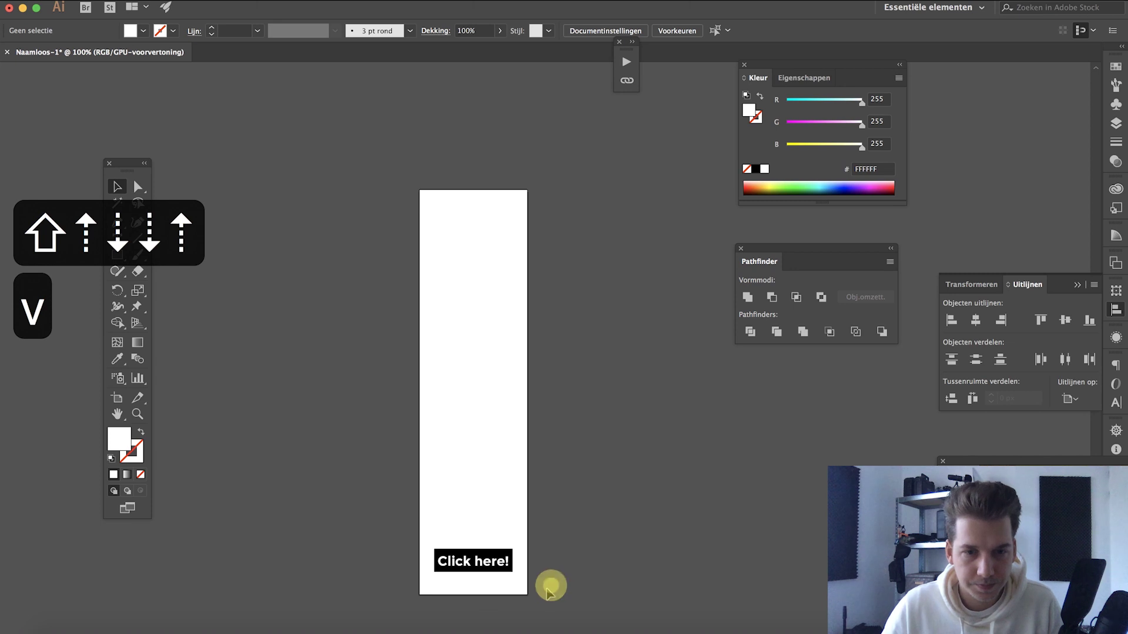
click(475, 567)
double_click(474, 568)
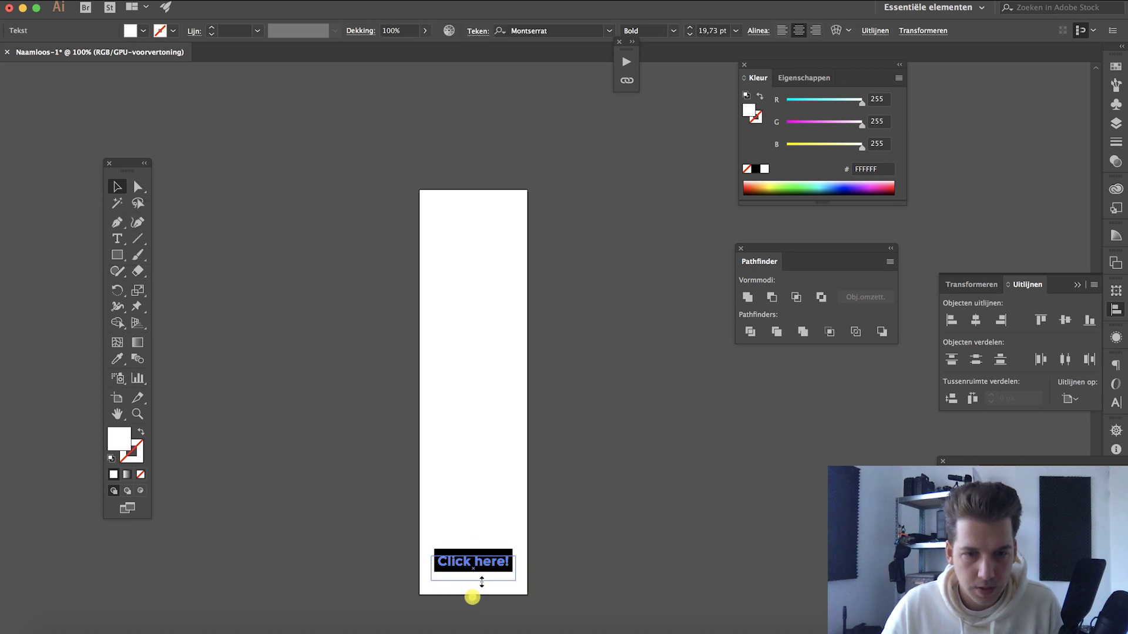
click(567, 546)
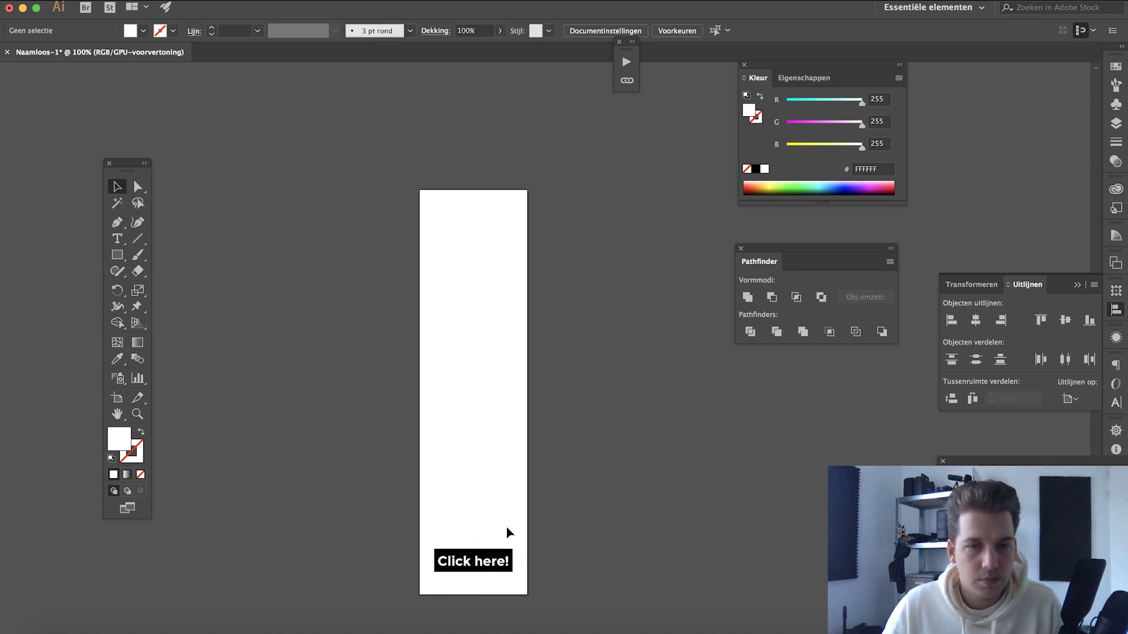
click(63, 628)
- Place filmdatheader.jpg on the artboard, scaling it down and shifting it into position
drag(289, 209, 251, 216)
drag(43, 260, 608, 284)
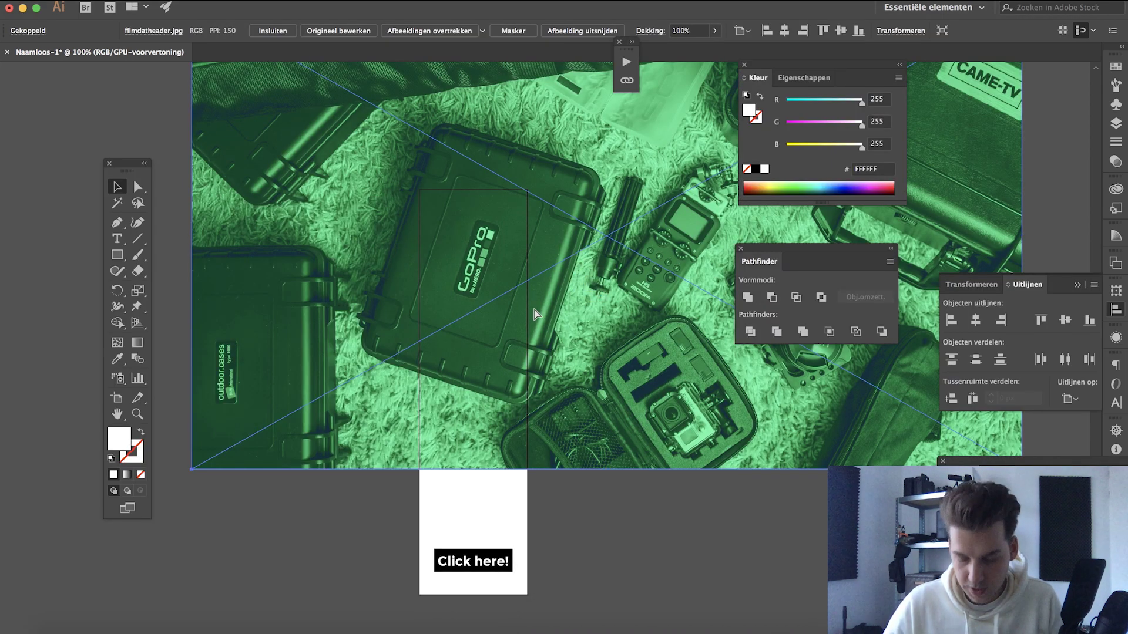
key(super+minus)
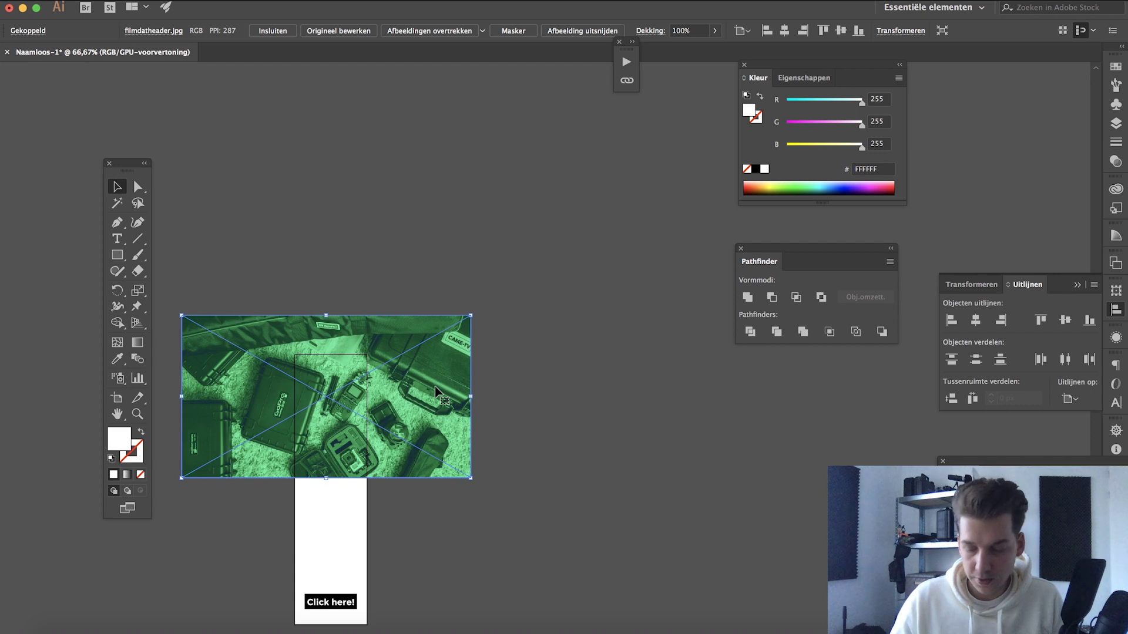
key(super+equal)
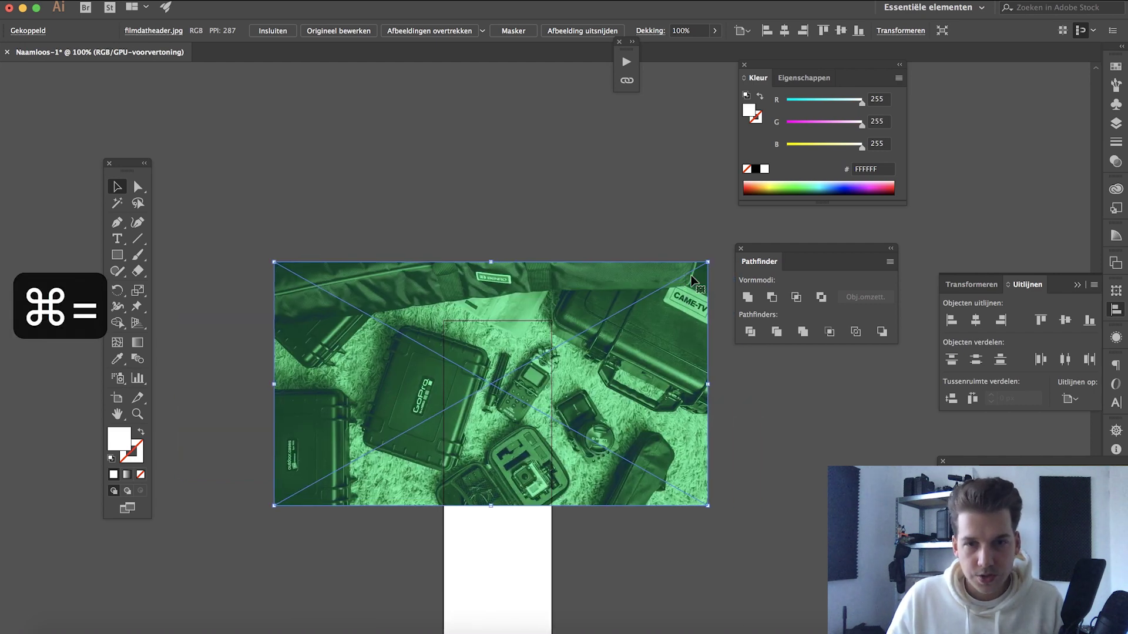
drag(708, 263, 657, 303)
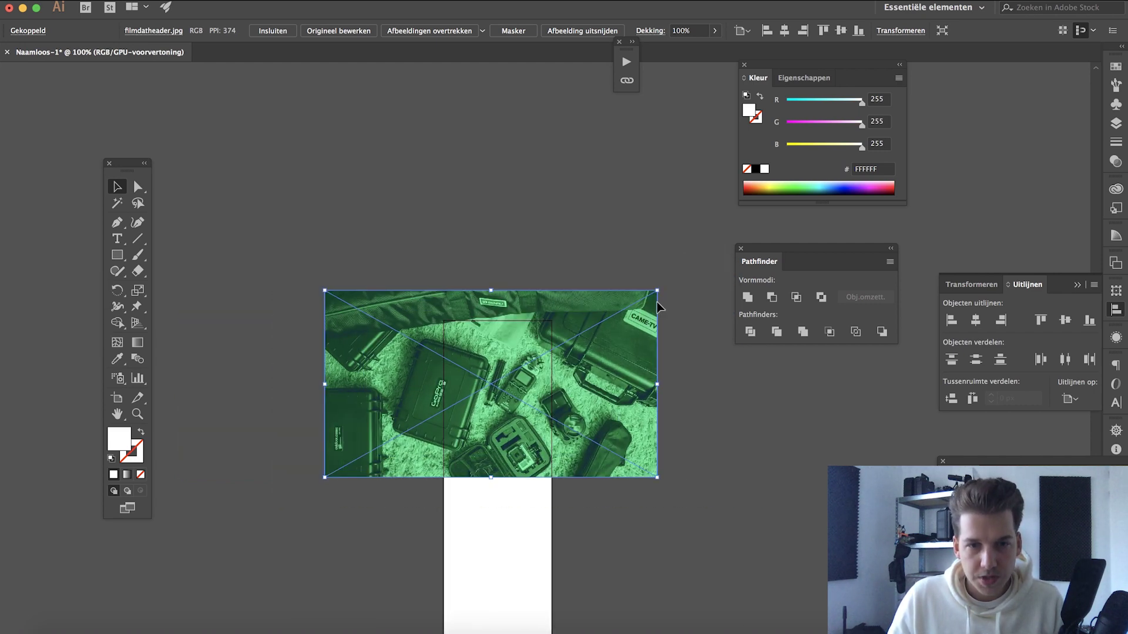
drag(610, 366, 612, 382)
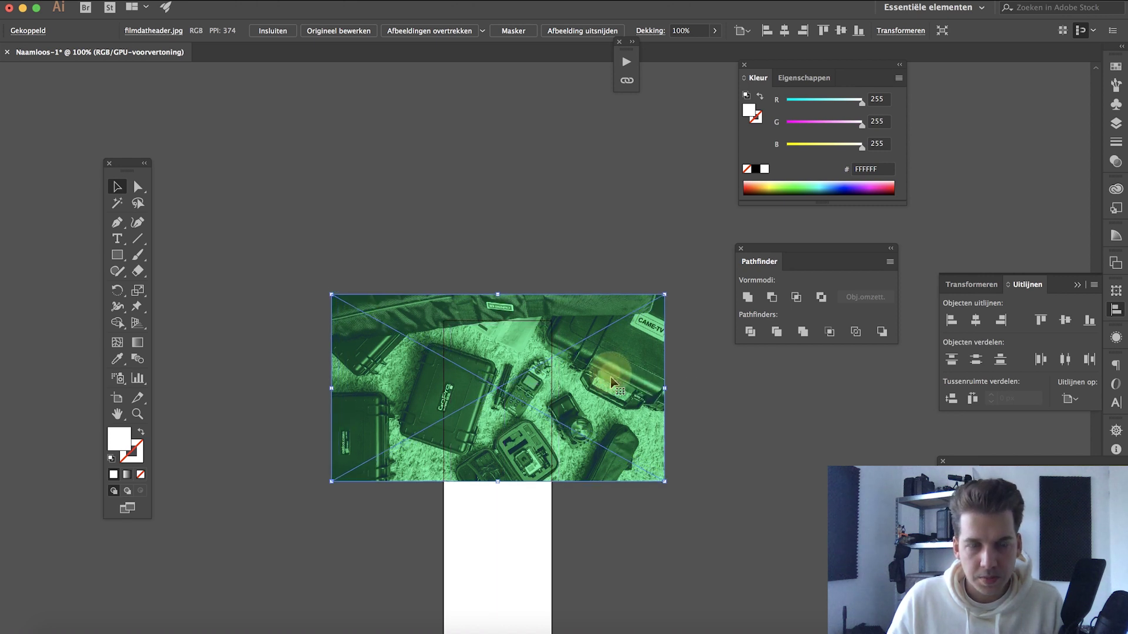
click(711, 438)
- Clip the photo with a clipping mask to a rectangle covering the artboard's top
click(116, 255)
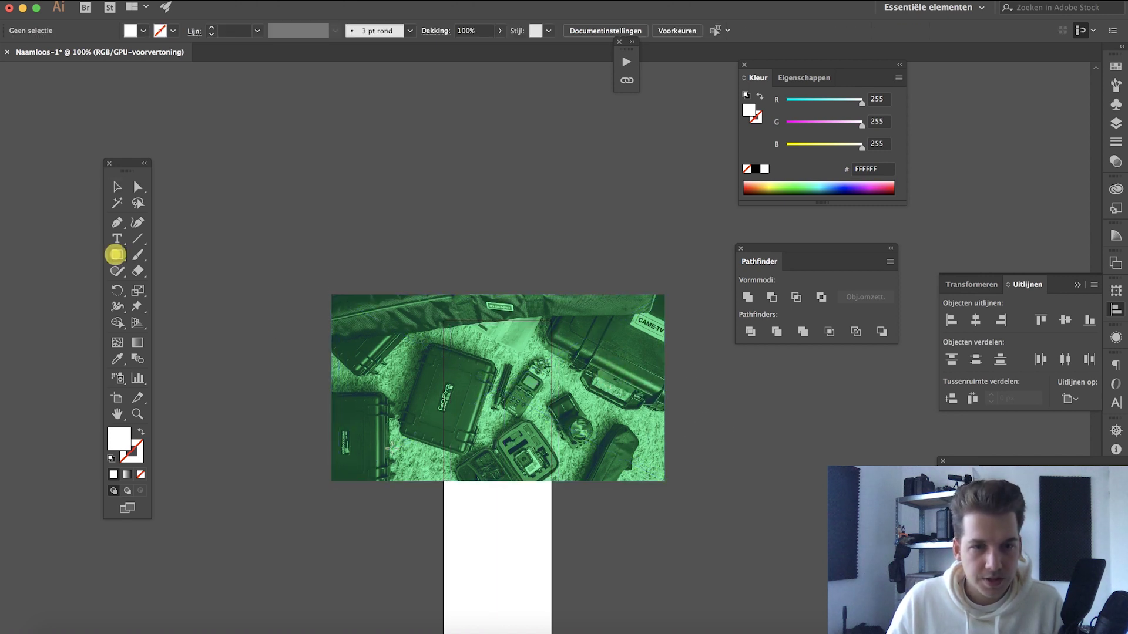
mouse_move(444, 482)
mouse_down()
mouse_move(553, 353)
mouse_move(555, 322)
mouse_up()
key(v)
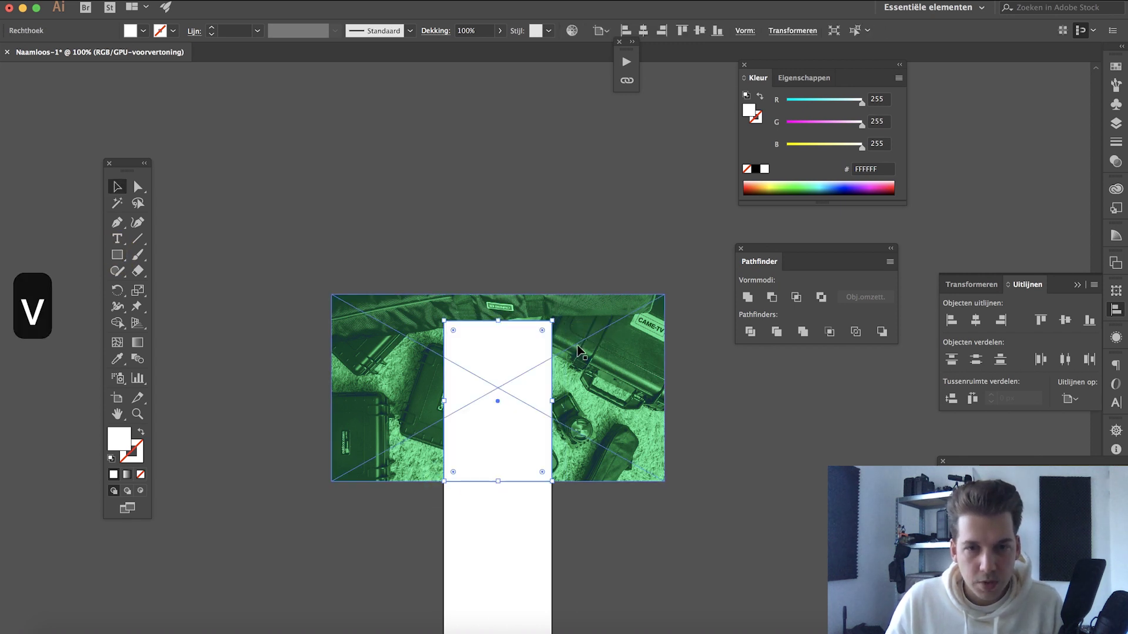
shift+click(576, 347)
right_click(595, 363)
click(666, 464)
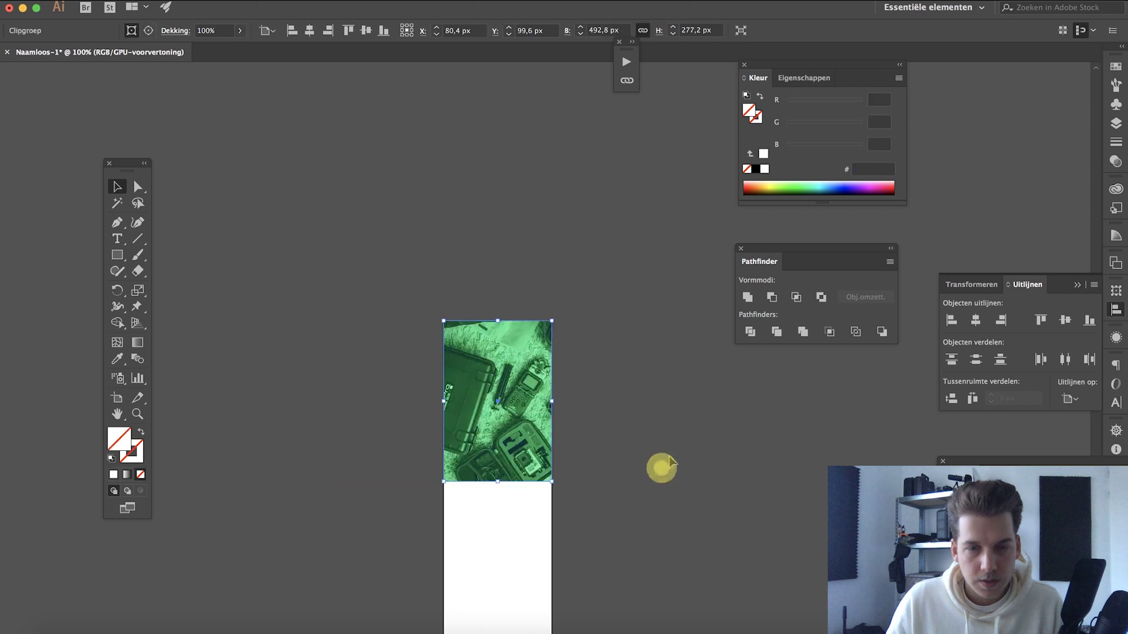
click(680, 428)
- Colour the button bar green #016432 by sampling the photo with the Eyedropper
scroll(680, 428, down, 5)
key(a)
click(470, 498)
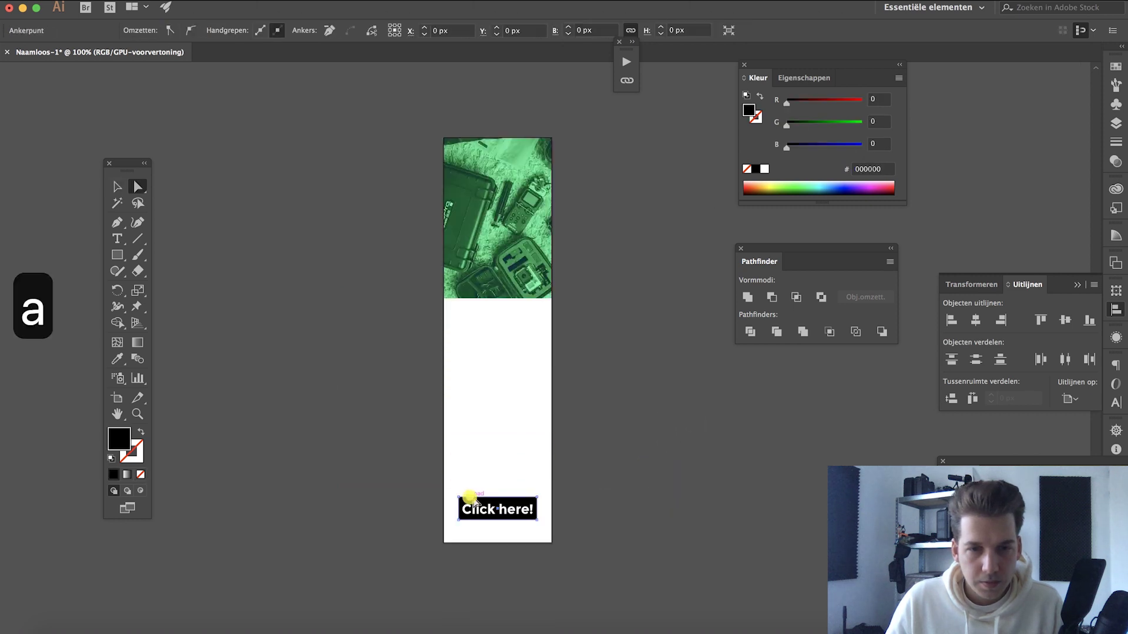
key(i)
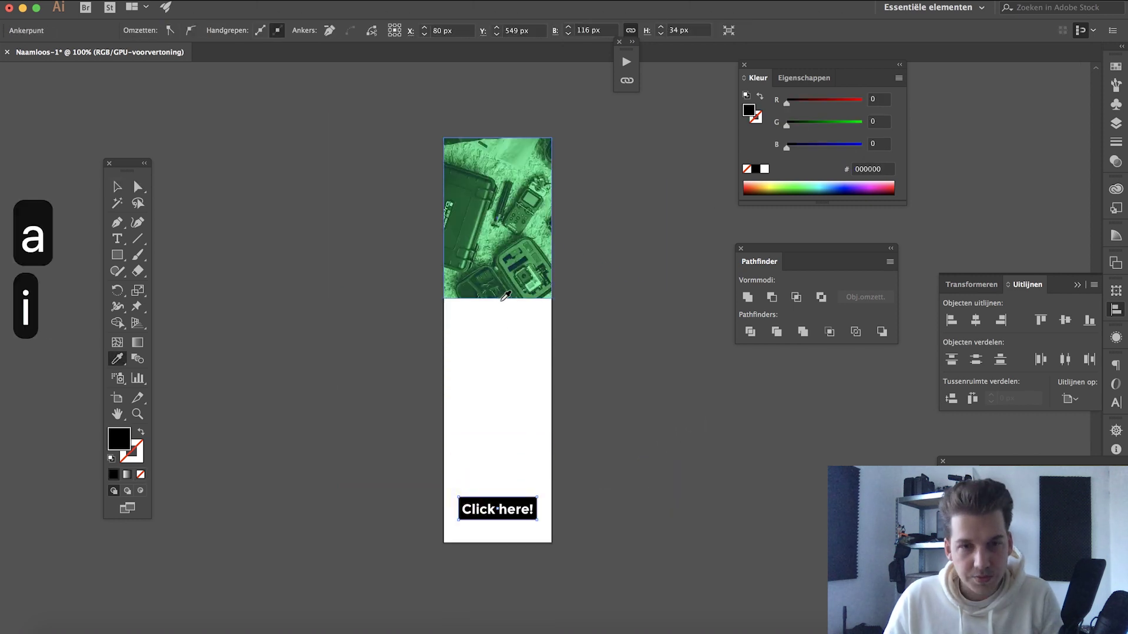
click(470, 238)
key(v)
click(616, 491)
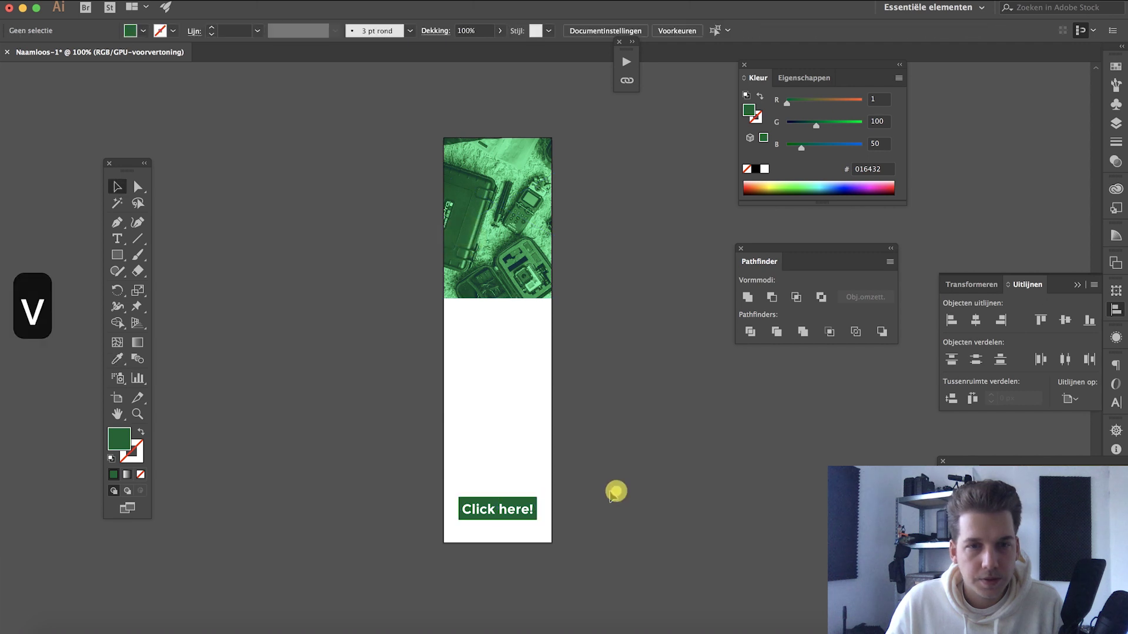
key(t)
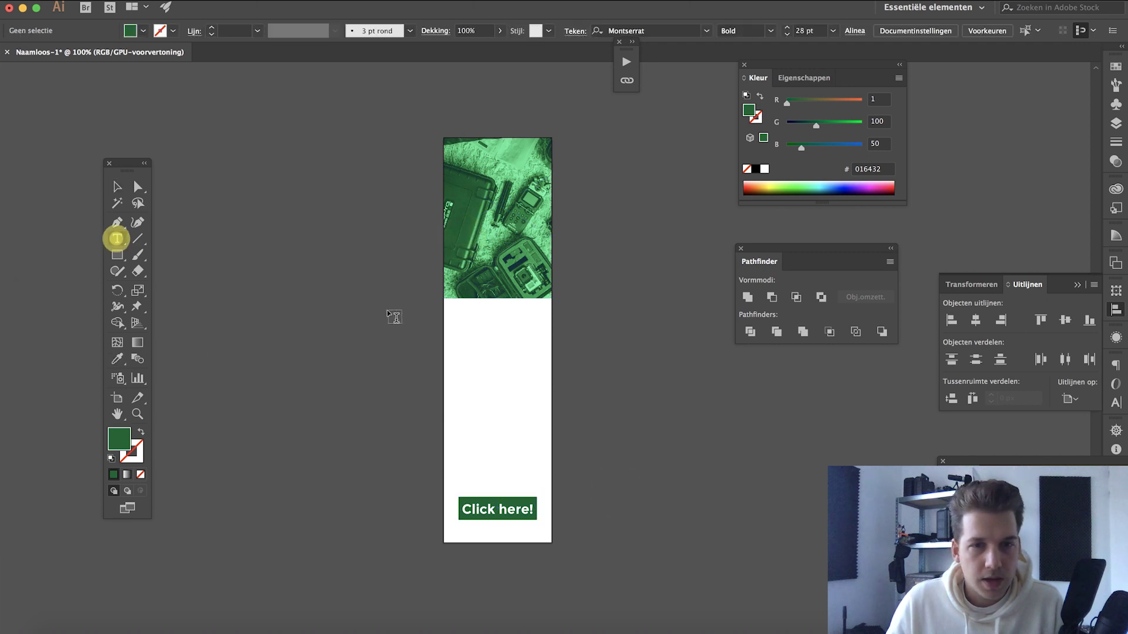
- Type the headline 'Want to / know / more / about / Filmdat?!' on five lines in an area text box
drag(462, 329, 543, 486)
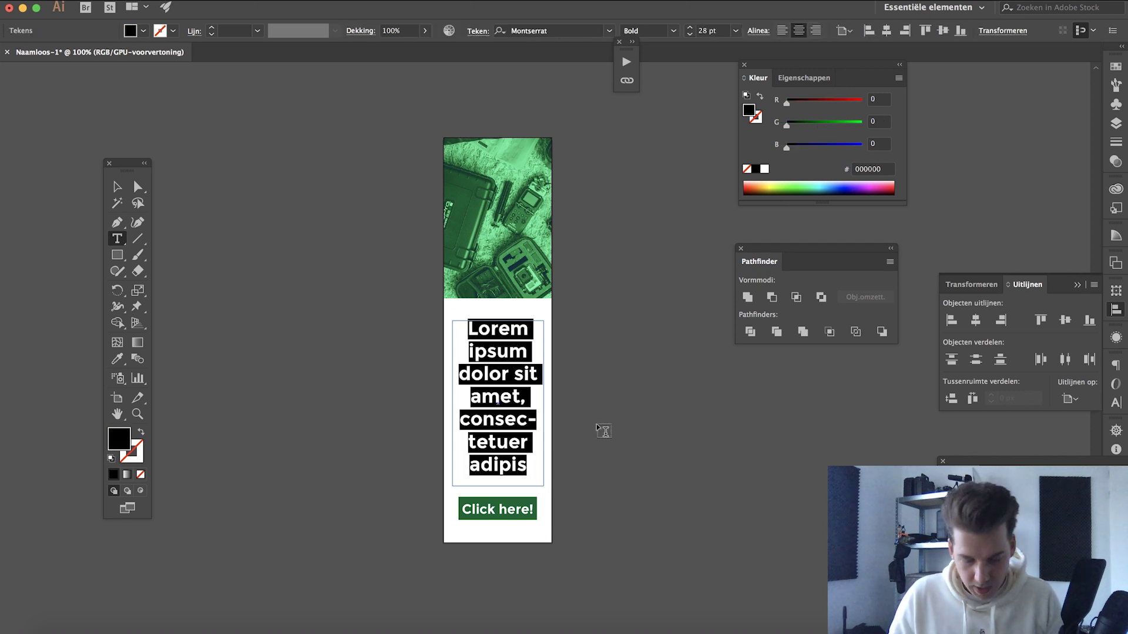
key(super+a)
text(Want to)
key(Return)
text(kn)
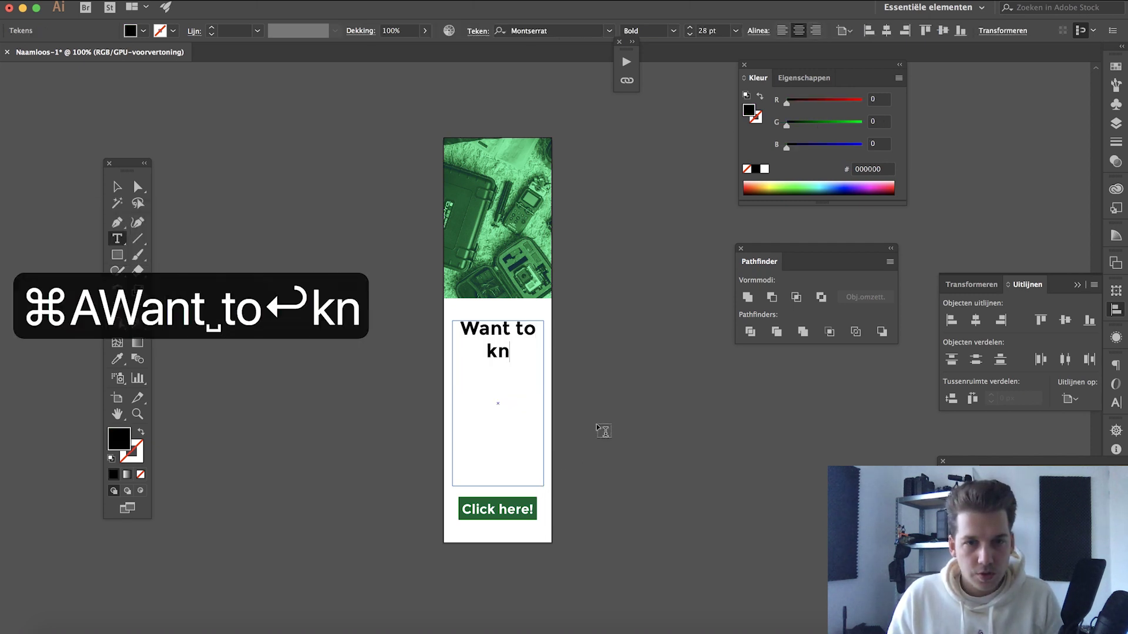
text(ow)
key(Return)
text(more)
key(Return)
text(about)
key(Return)
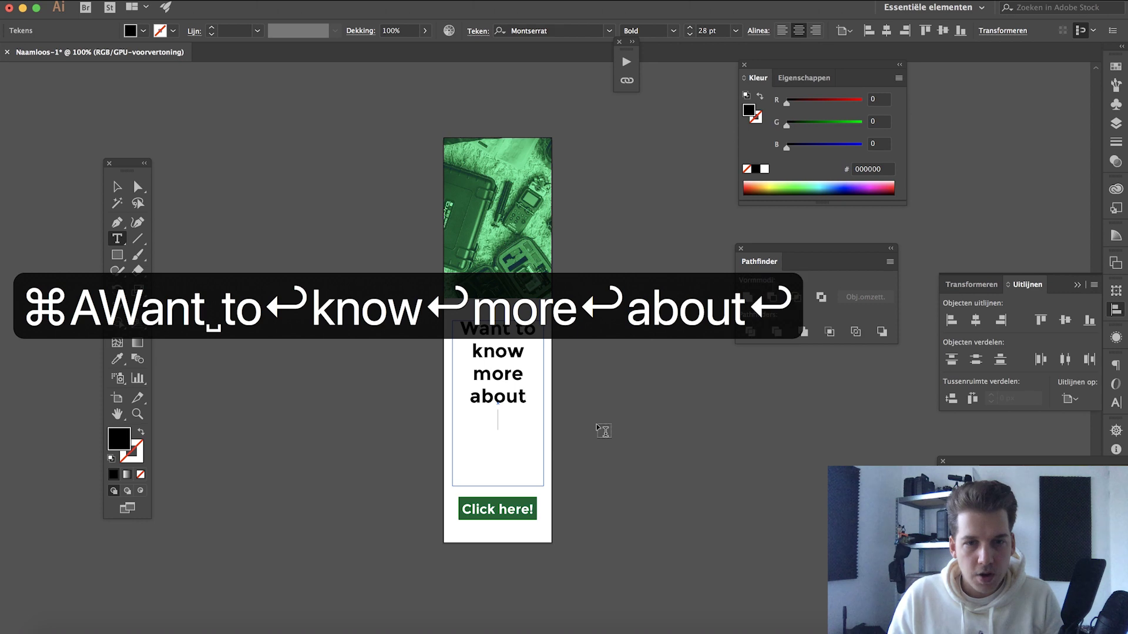
text(Filmdat?!)
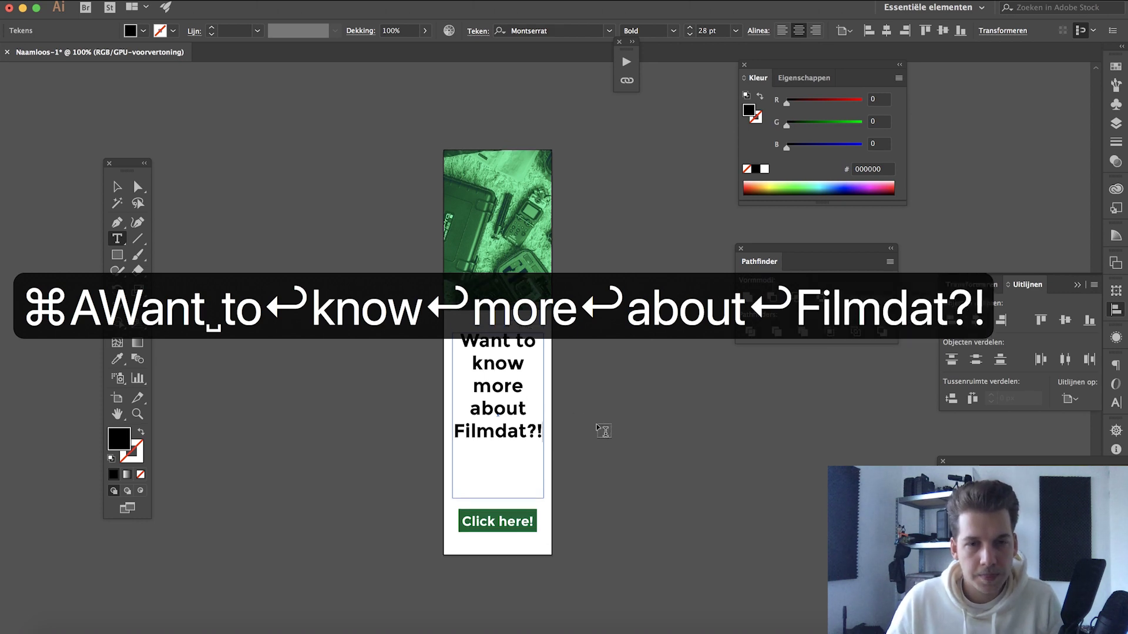
key(super+a)
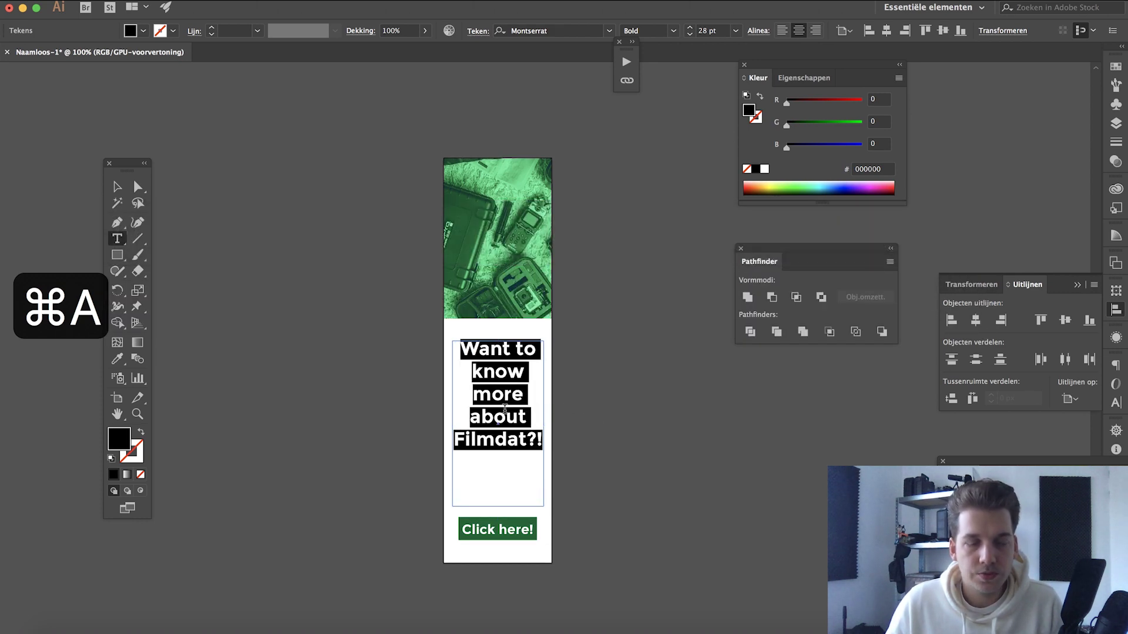
- Set 'Want to know more about' to Regular weight so only Filmdat?! stays bold
scroll(504, 410, right, 3)
click(411, 390)
drag(449, 391, 344, 300)
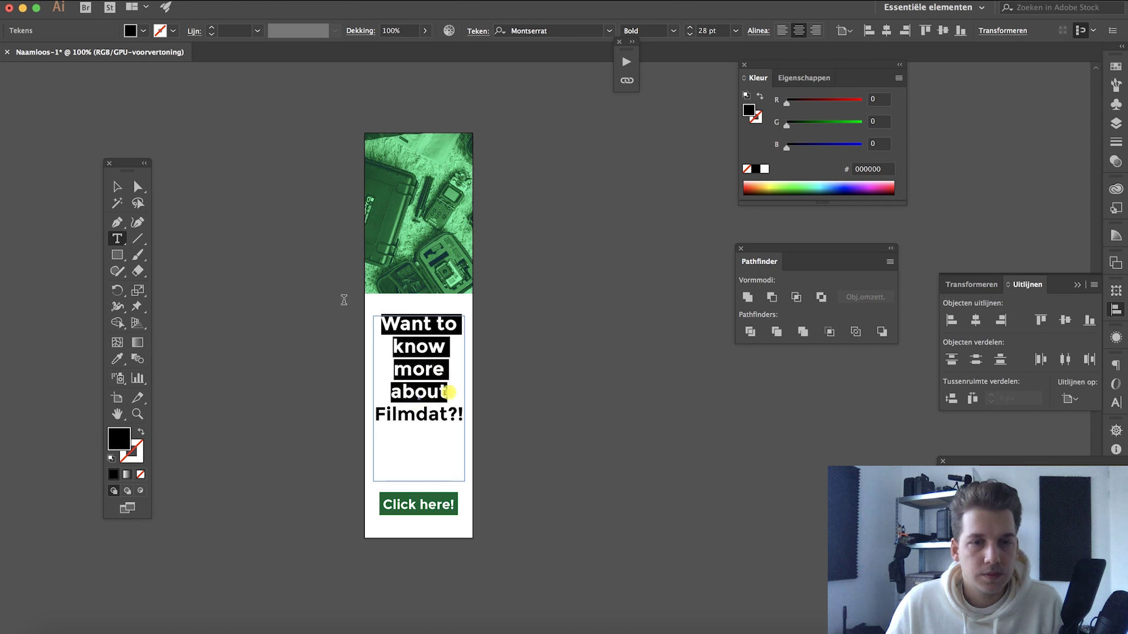
click(673, 31)
click(652, 45)
- Draw a 160×600 rectangle covering the whole banner
click(117, 187)
click(287, 315)
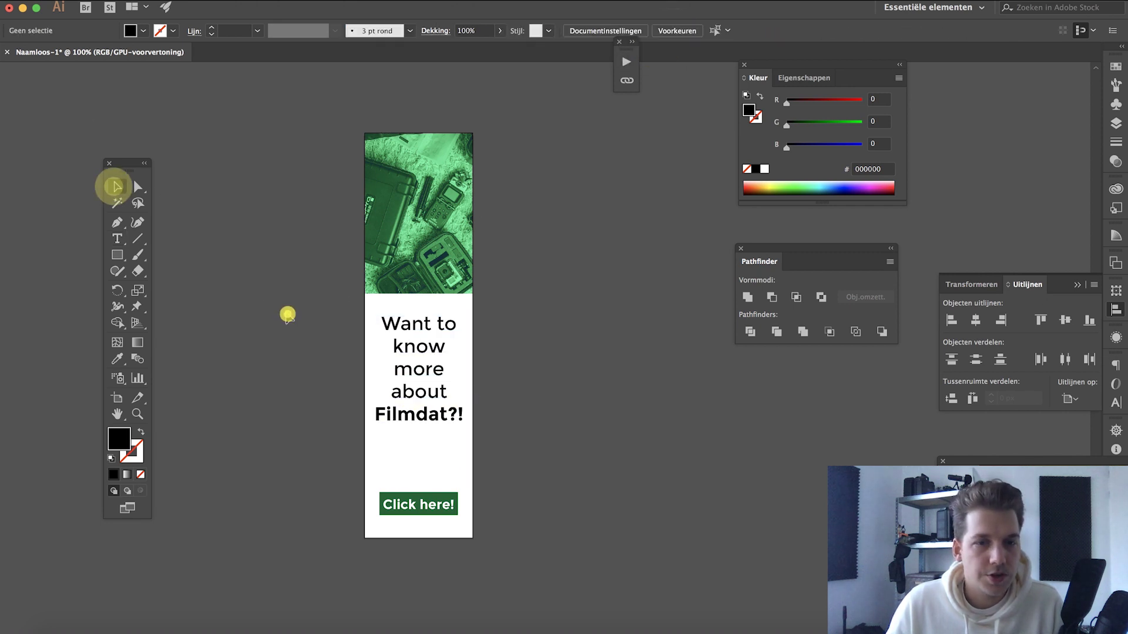
click(126, 257)
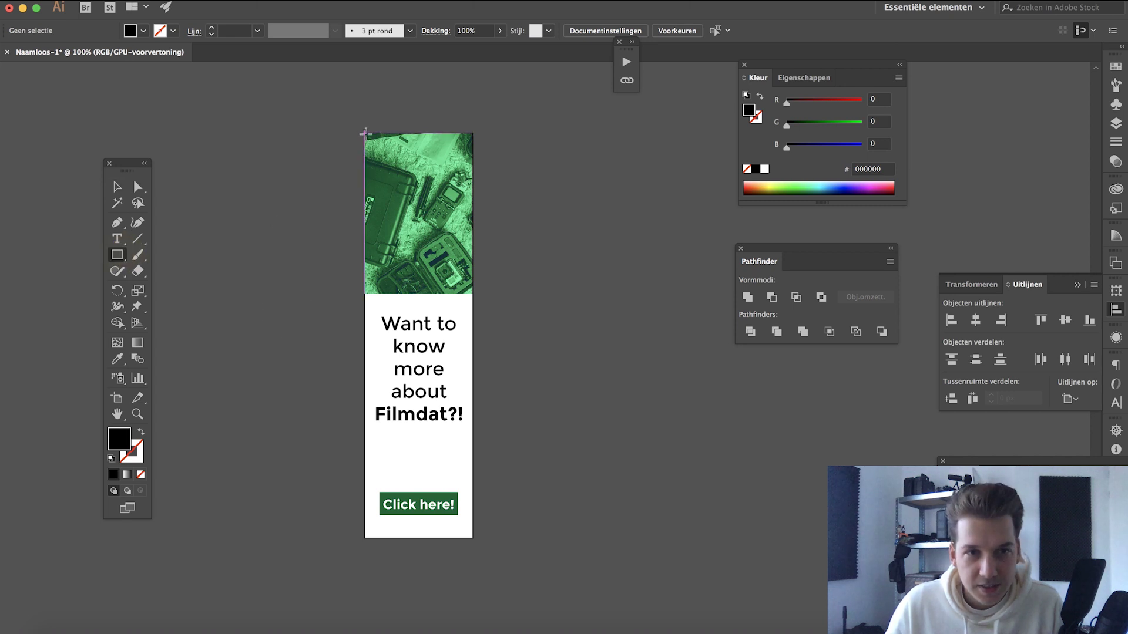
drag(364, 133, 474, 537)
- Make the banner rectangle a thin black stroke with no fill and zoom in to verify its edges align
click(142, 434)
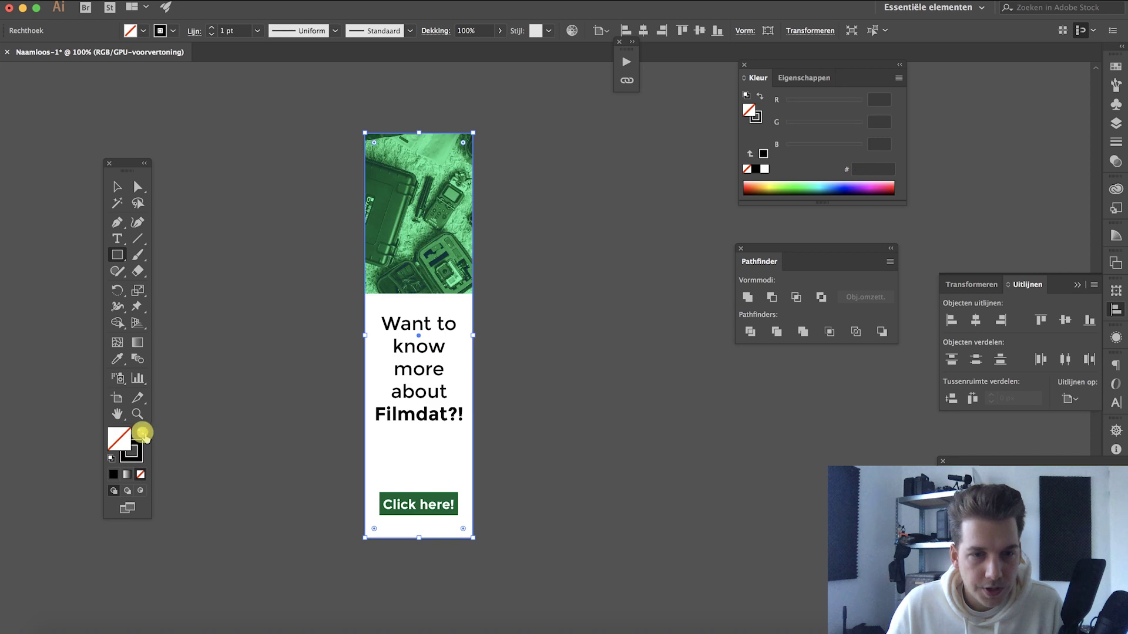
key(v)
click(252, 436)
click(376, 534)
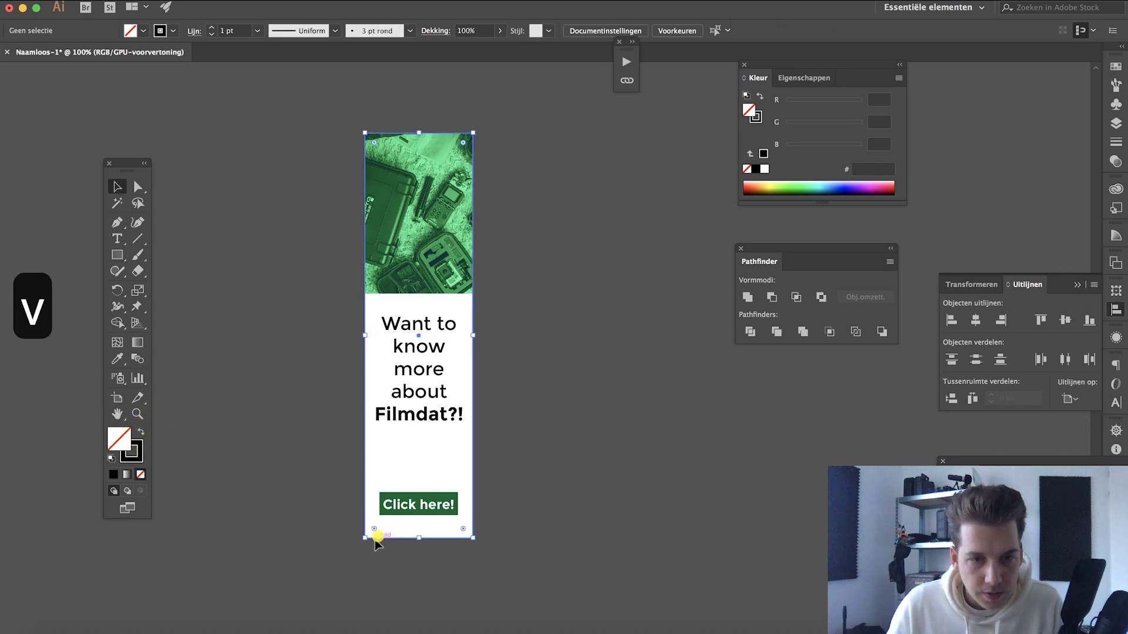
key(super+equal)
key(super+equal)
key(super+equal)
key(super+equal)
key(super+equal)
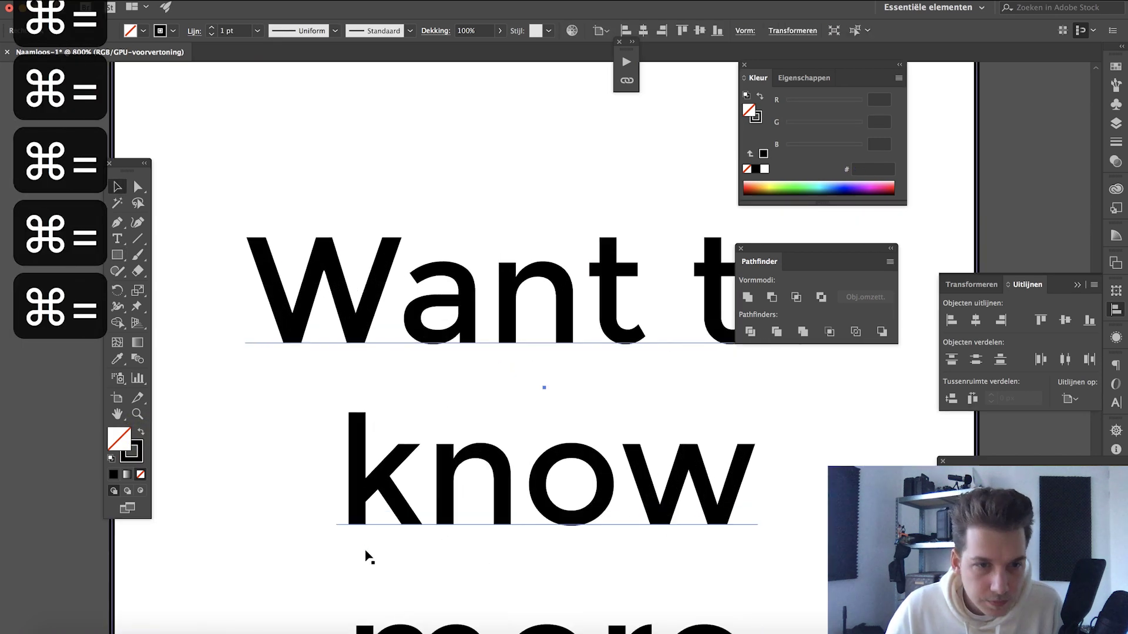
click(184, 499)
click(235, 476)
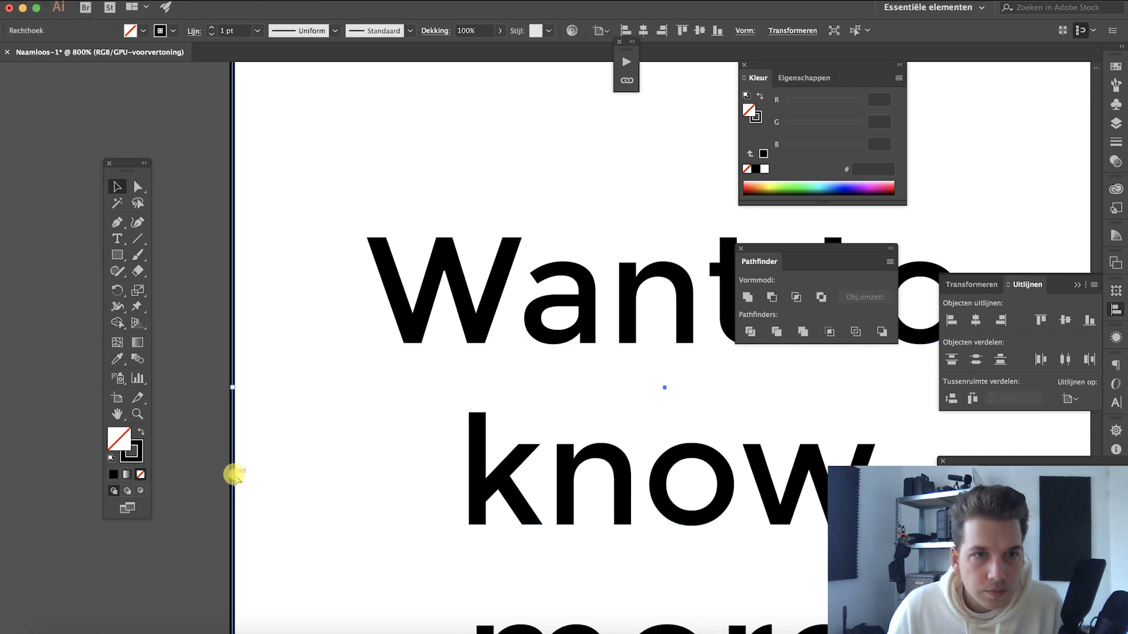
key(super+minus)
key(super+minus)
key(super+minus)
key(super+minus)
key(super+minus)
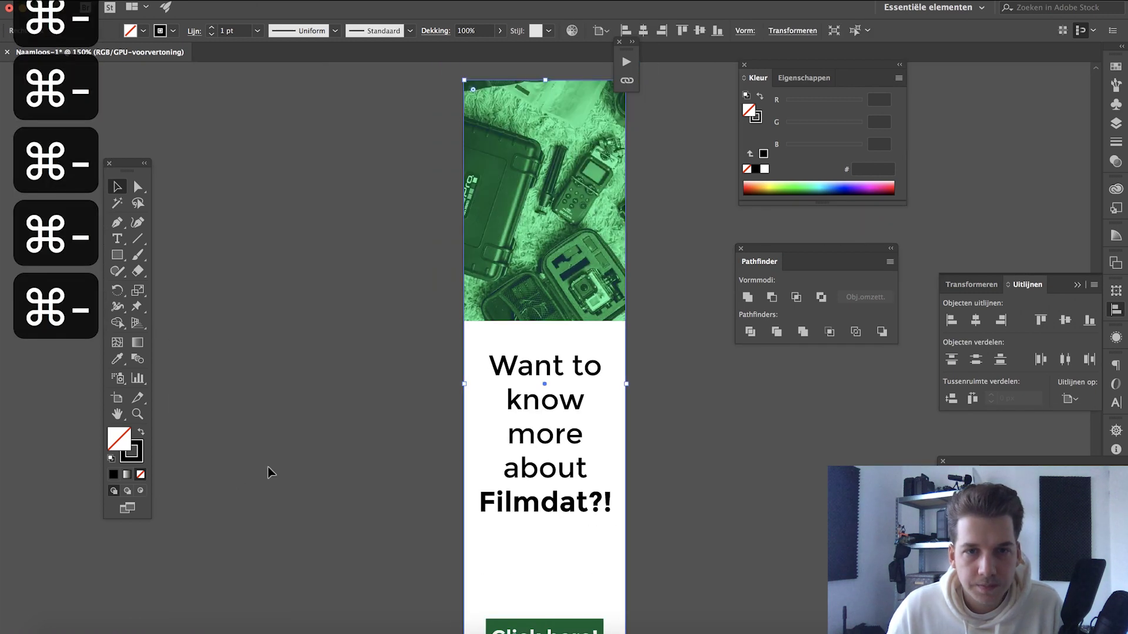
click(371, 441)
key(super+minus)
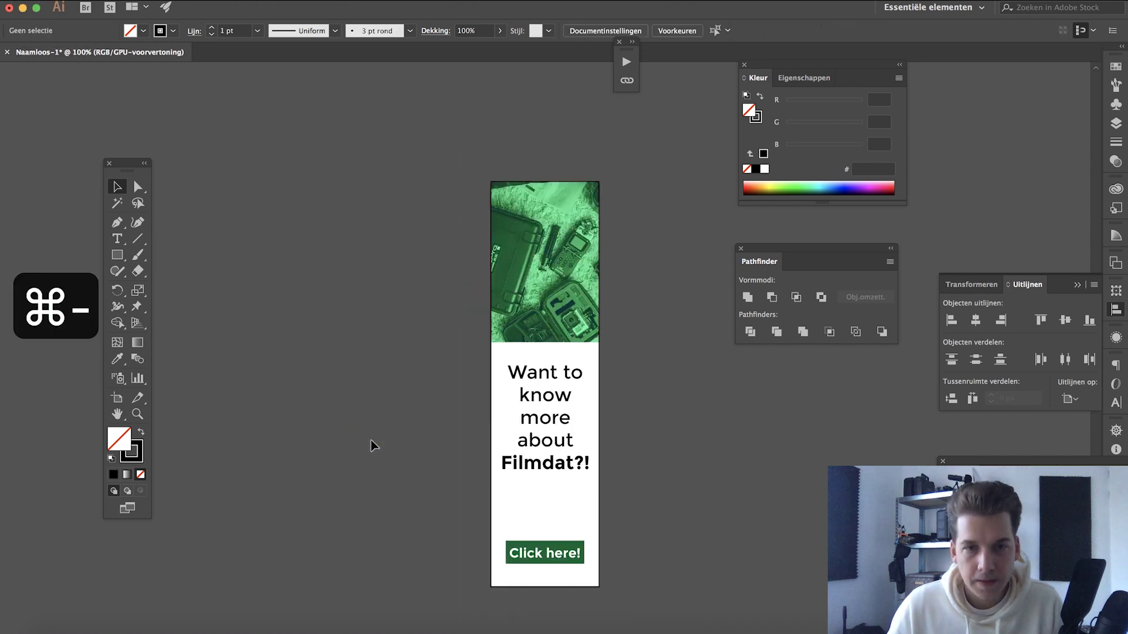
scroll(370, 445, right, 3)
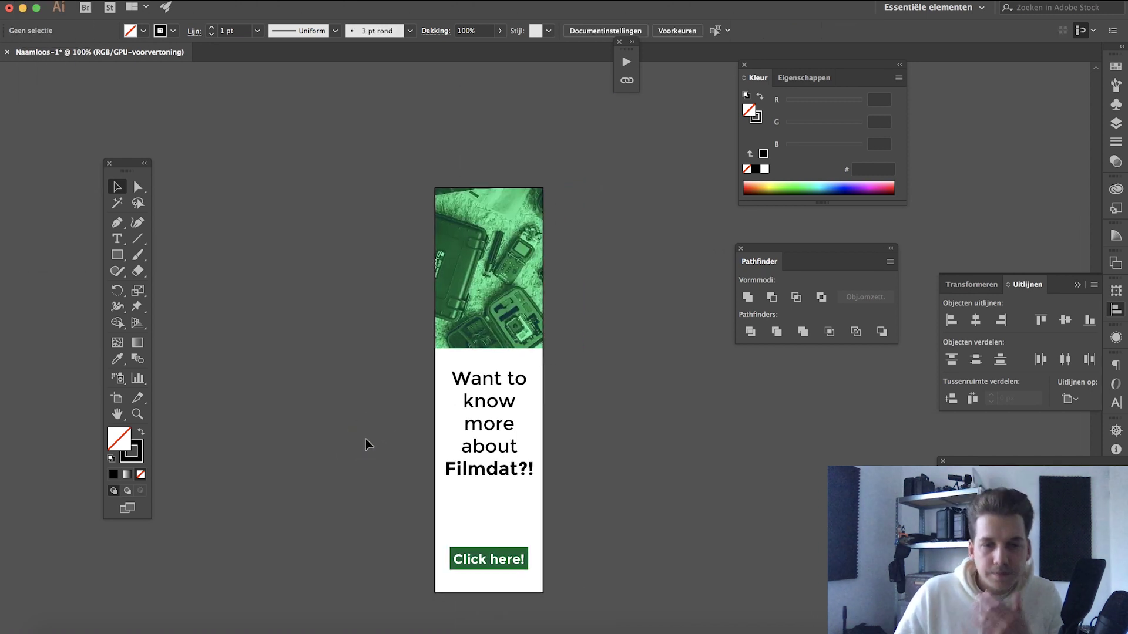
scroll(365, 441, right, 2)
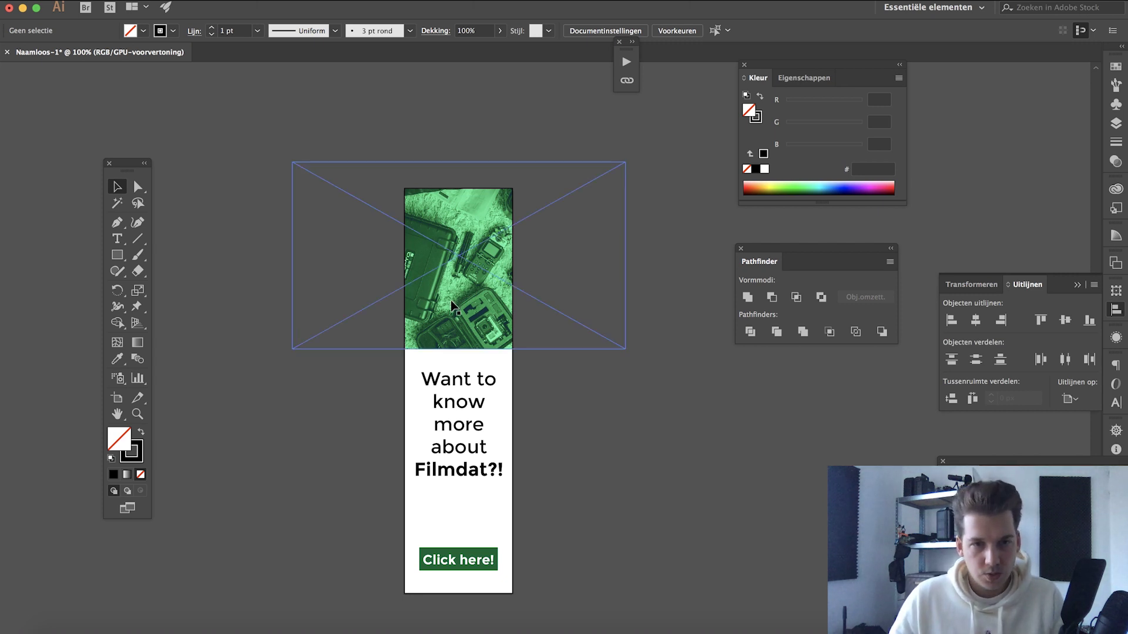
- Alt-drag a copy of the banner artboard to the right with the Artboard tool
click(437, 329)
scroll(470, 325, right, 3)
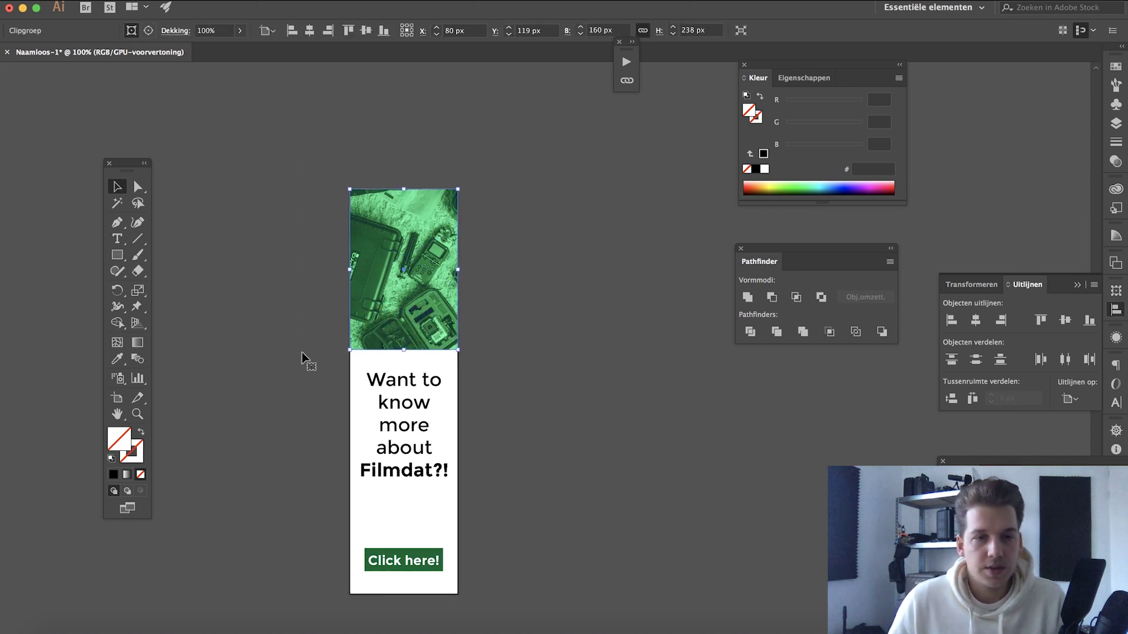
click(118, 401)
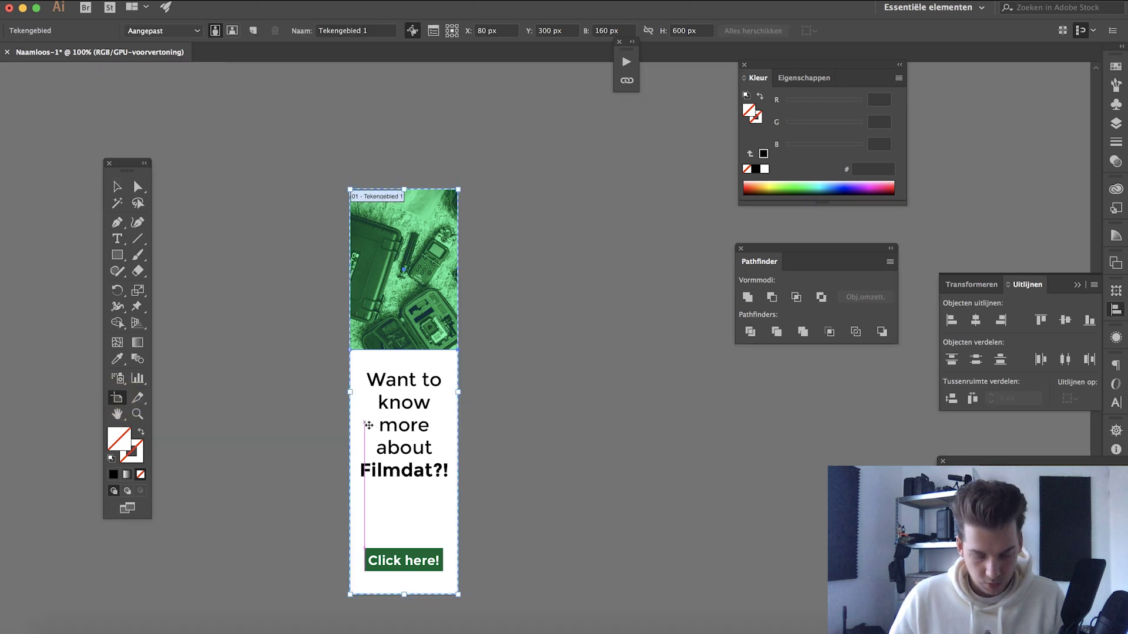
drag(367, 427, 552, 425)
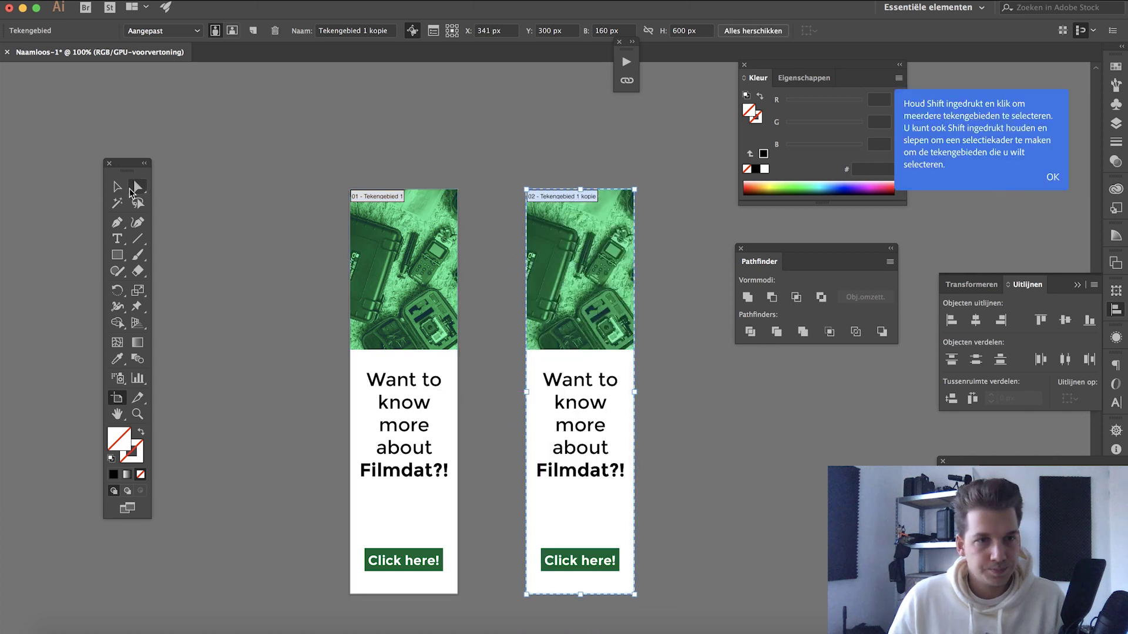
- Delete the copied headline, 'Click here!' text, button shape and border from the second artboard
key(v)
click(583, 477)
key(BackSpace)
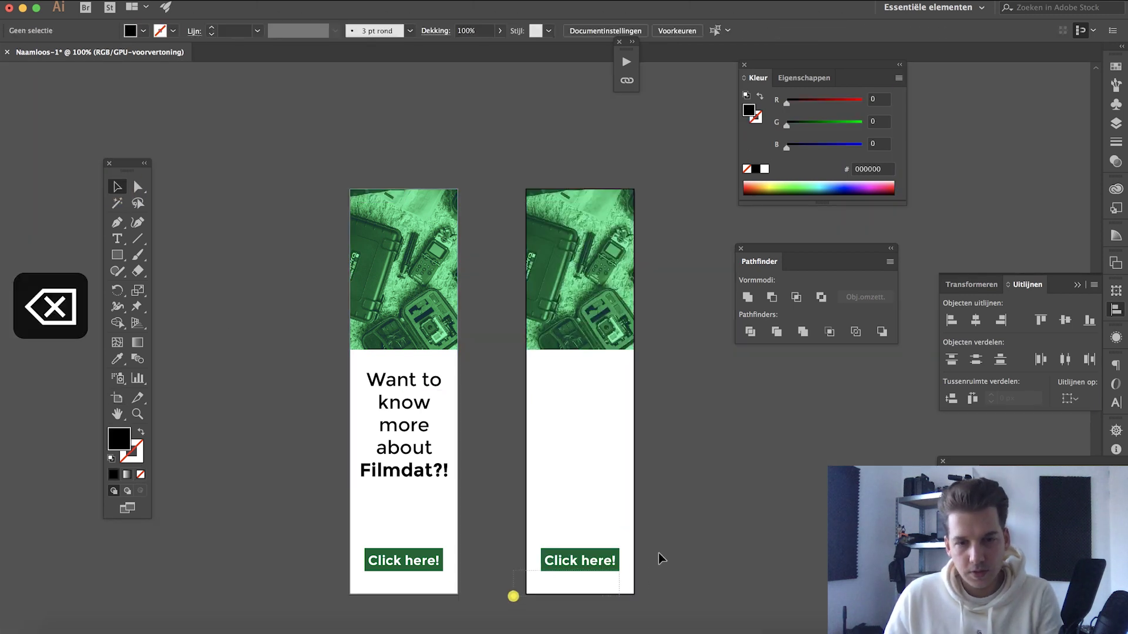
click(587, 561)
key(BackSpace)
click(585, 558)
key(BackSpace)
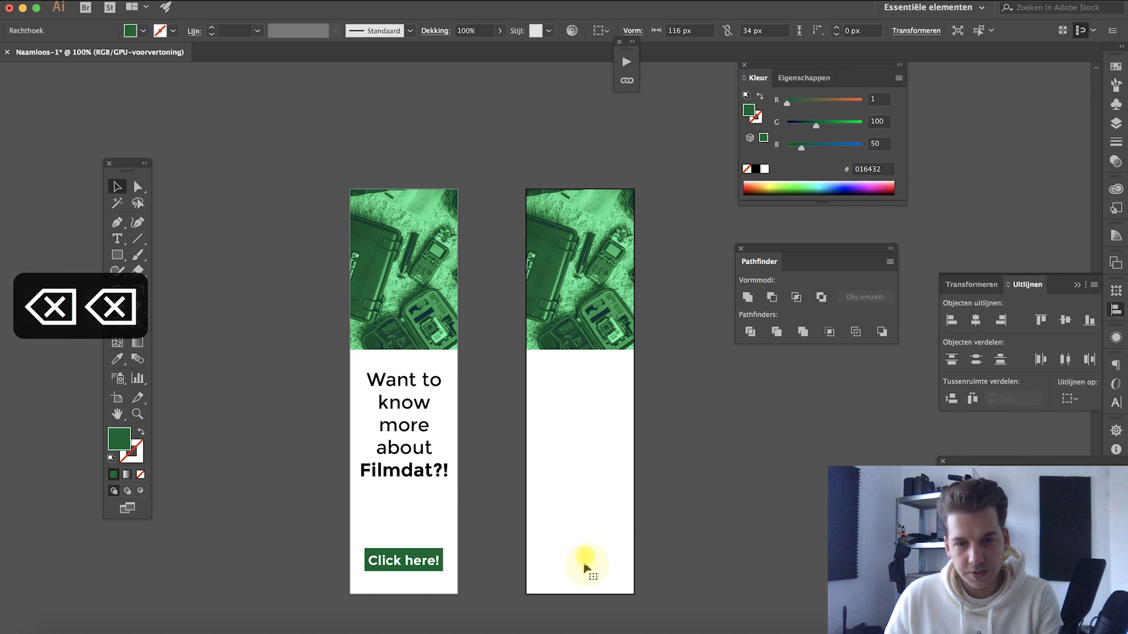
click(539, 594)
key(BackSpace)
click(576, 543)
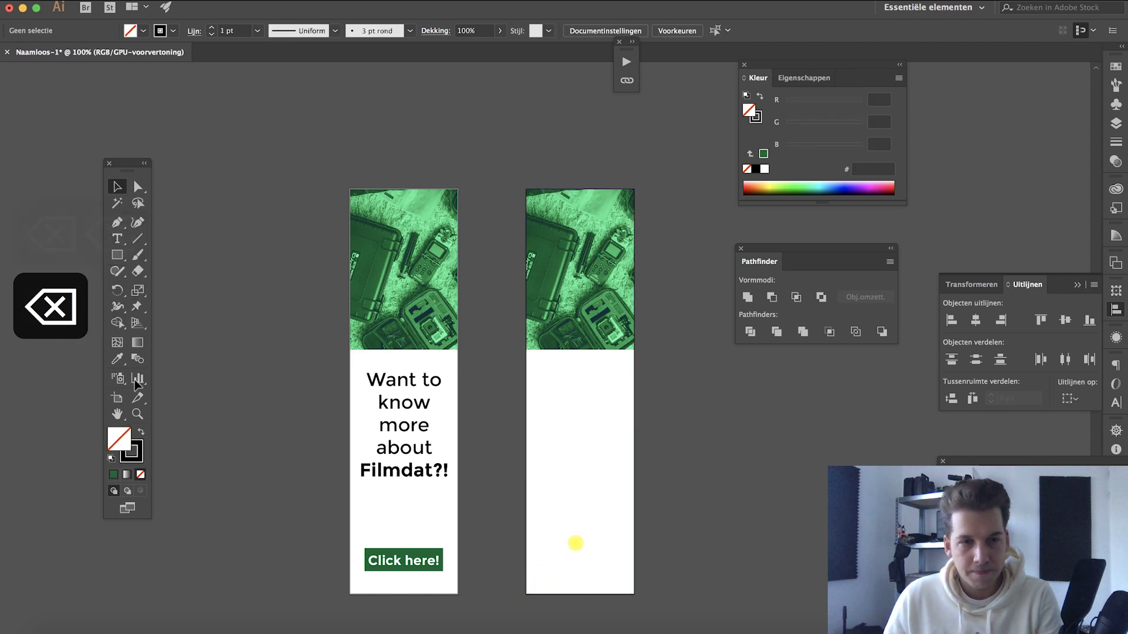
- Shorten the second artboard to the photo's bottom edge, making it 160 x 238 px
click(117, 398)
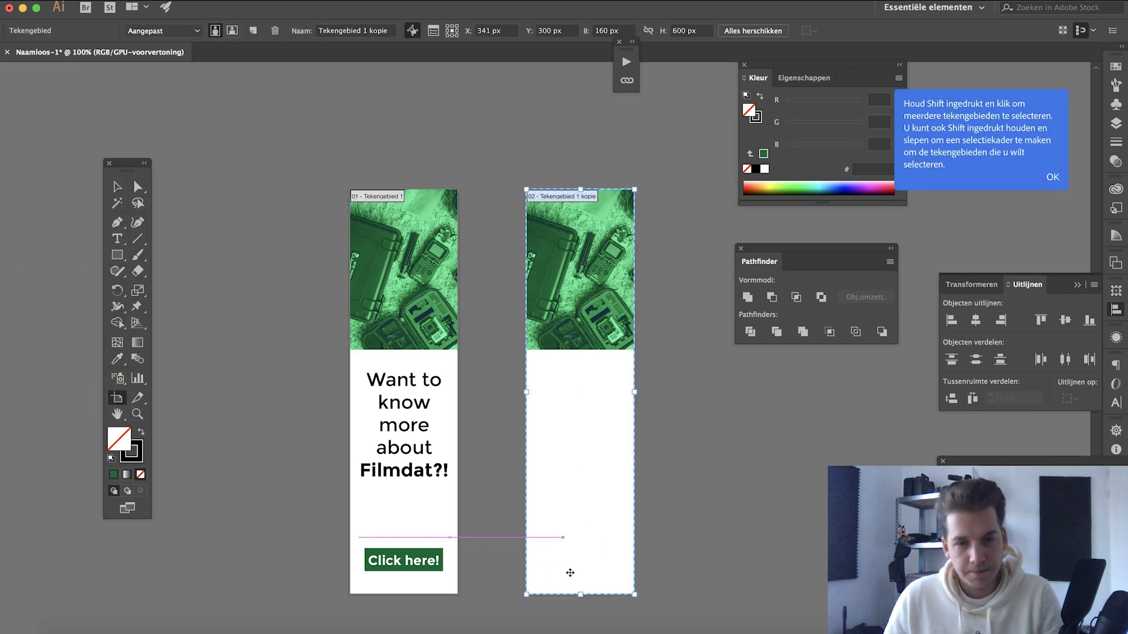
drag(580, 594, 600, 355)
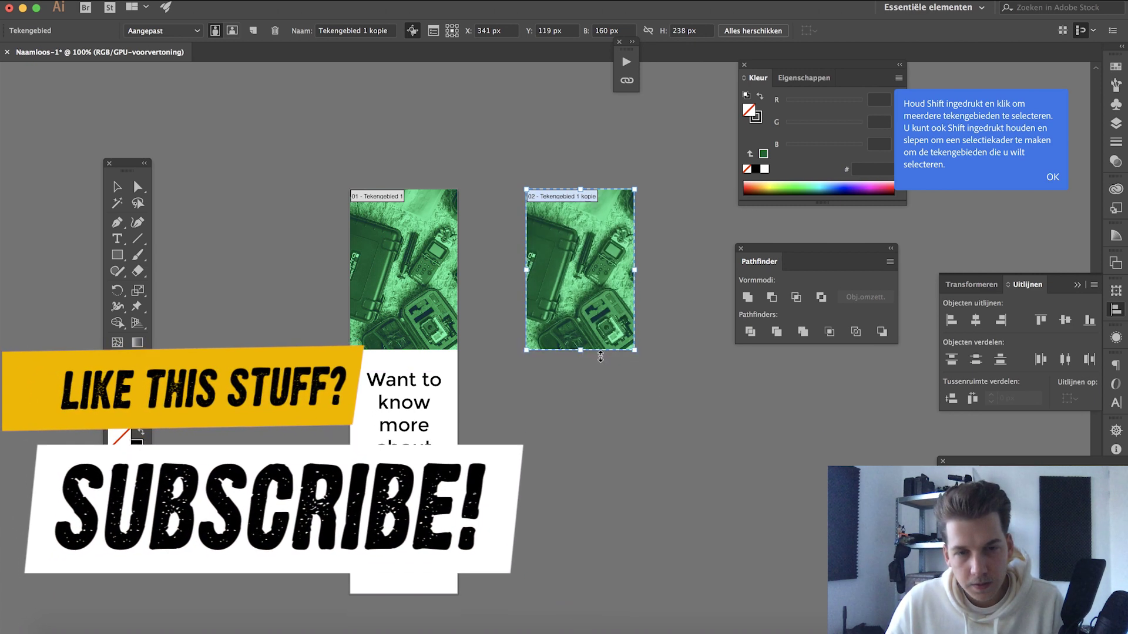
click(117, 187)
click(556, 401)
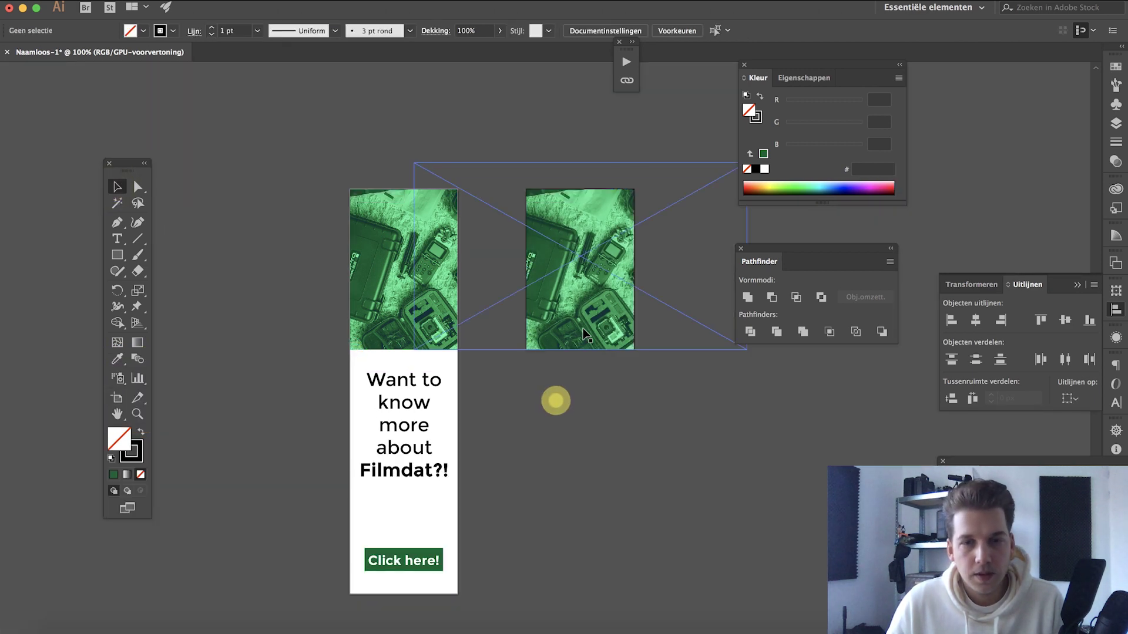
- Start a JPEG export of artboard 2 via File > Export As
click(585, 335)
click(118, 2)
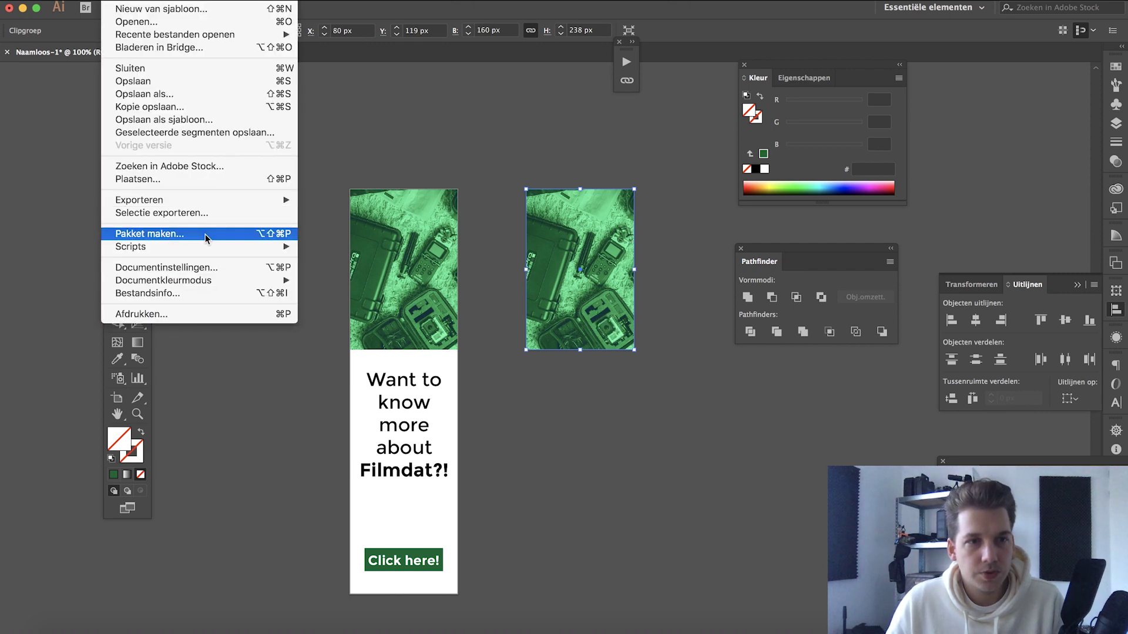
mouse_move(206, 204)
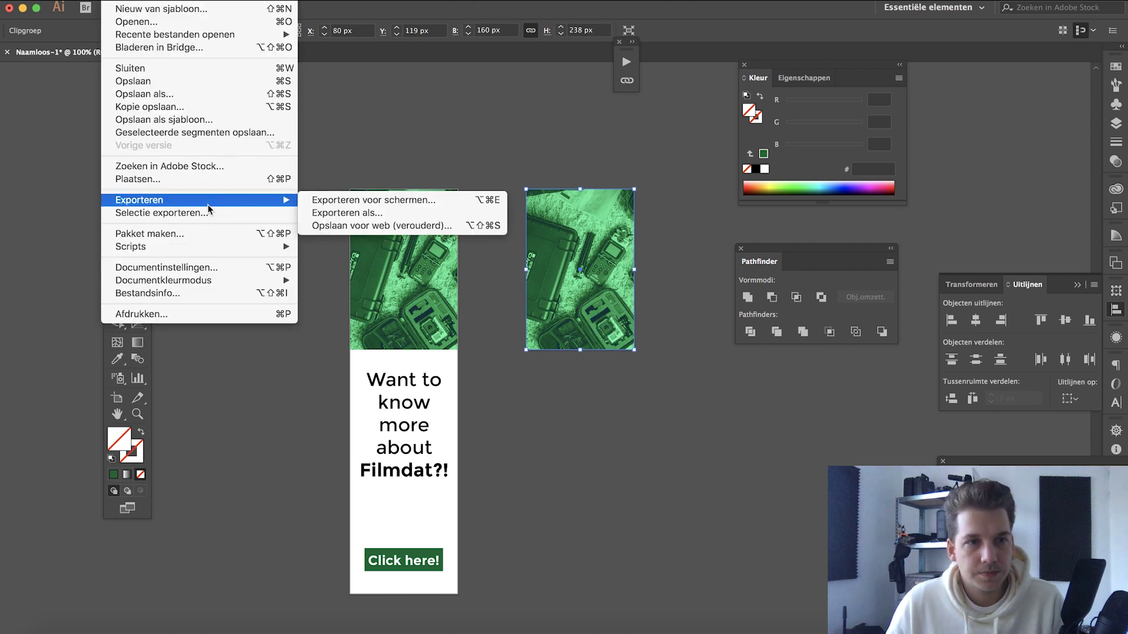
click(352, 217)
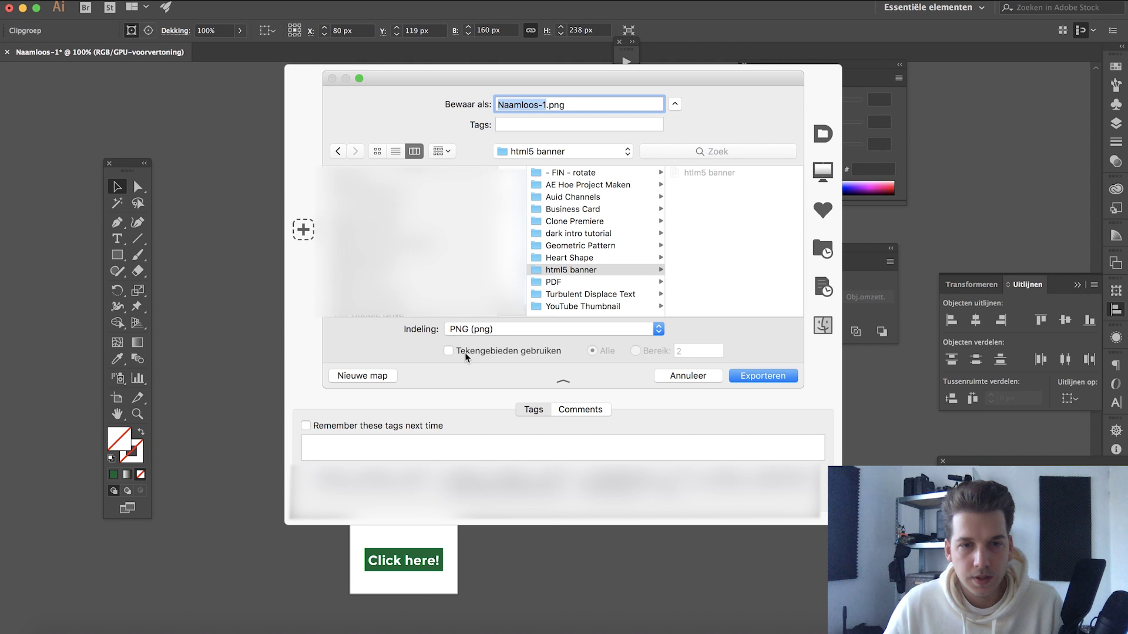
click(517, 329)
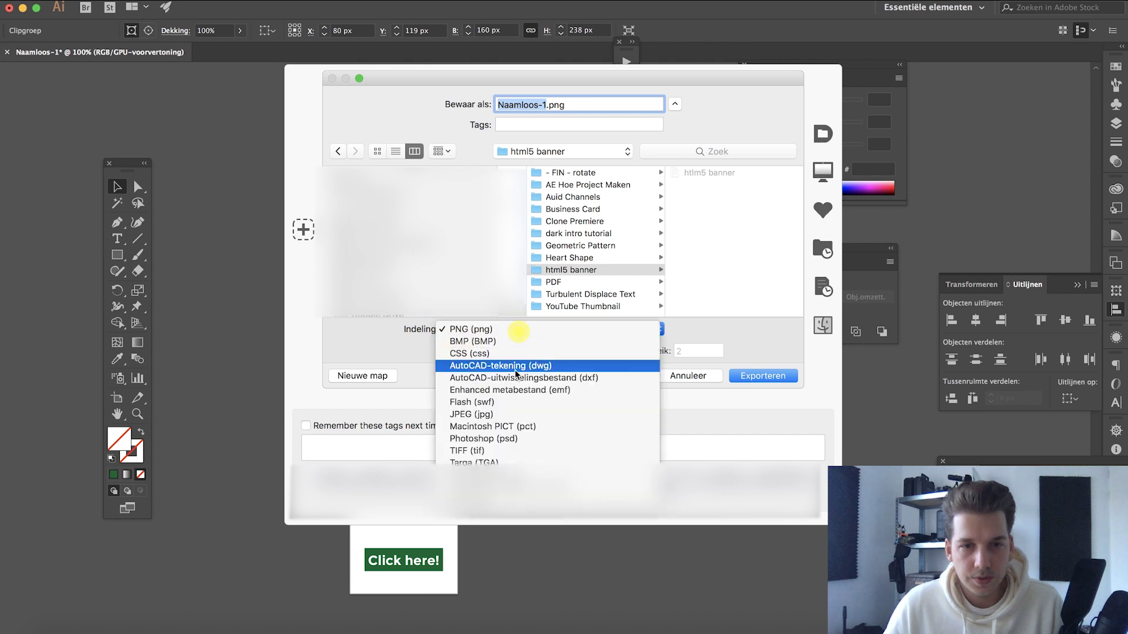
click(486, 414)
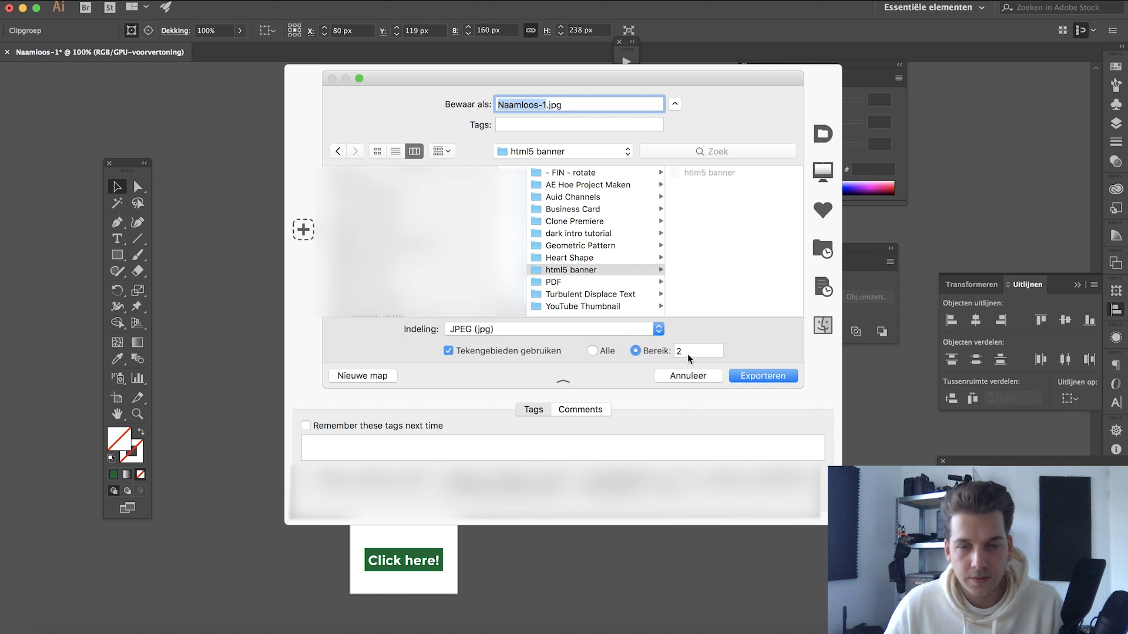
click(677, 354)
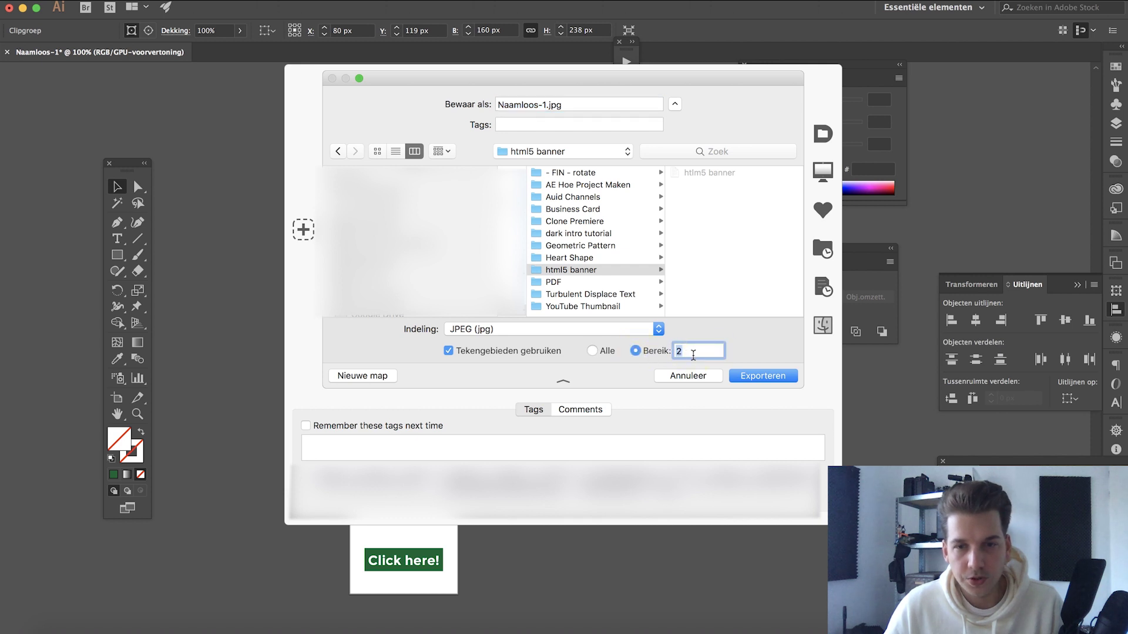
- Name the export image.jpg and export it to the html5 banner folder with default quality
double_click(543, 107)
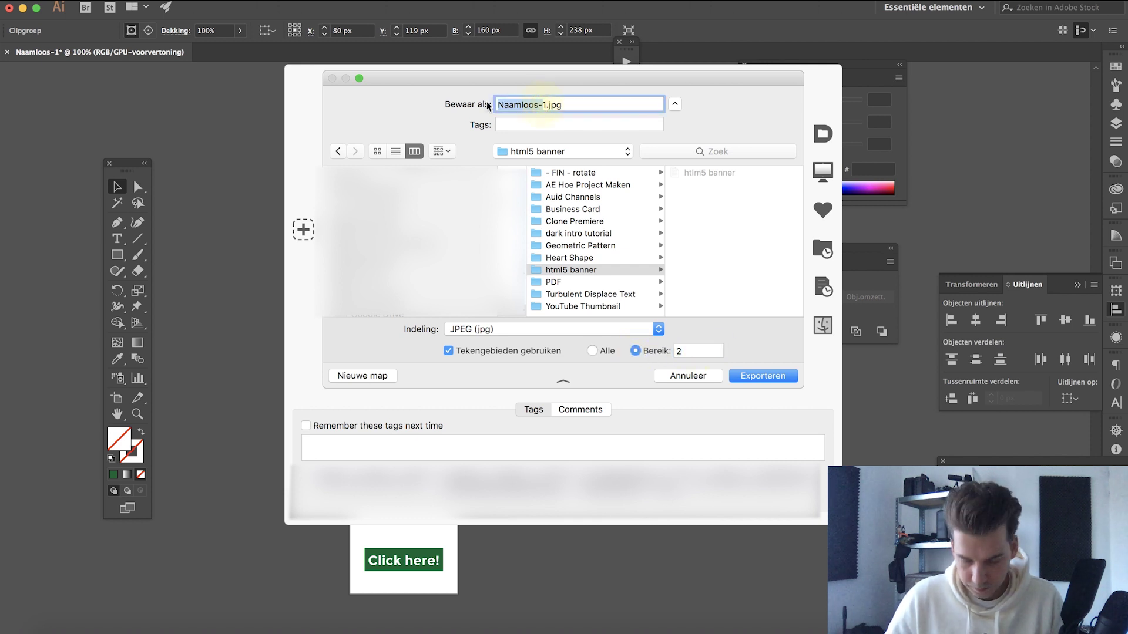
key(BackSpace)
text(image)
key(Right)
key(BackSpace)
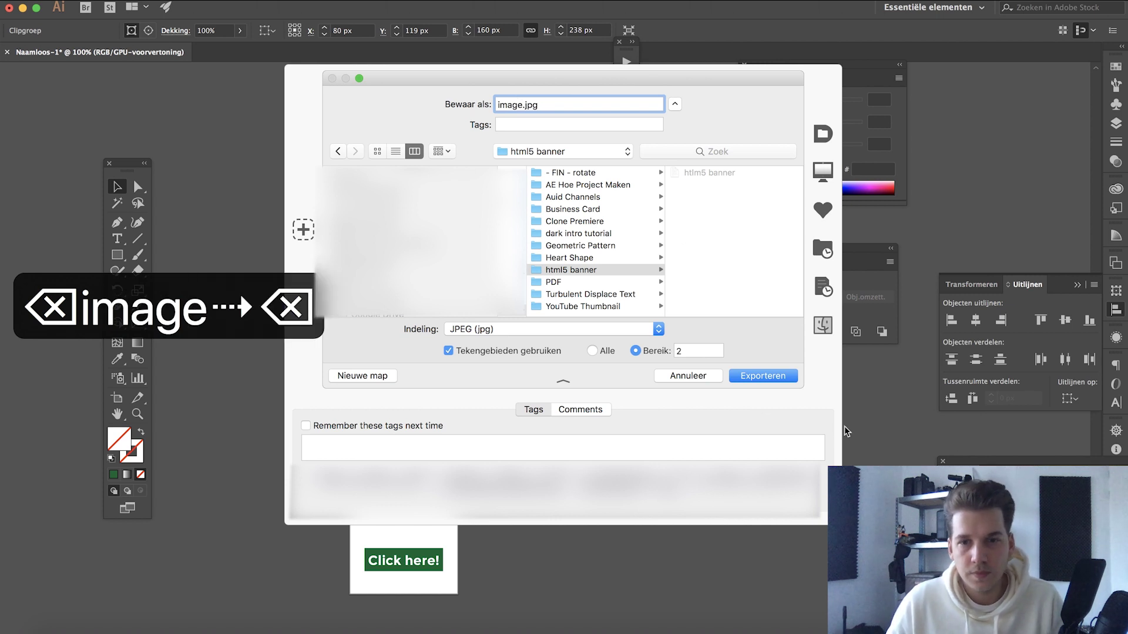
click(763, 376)
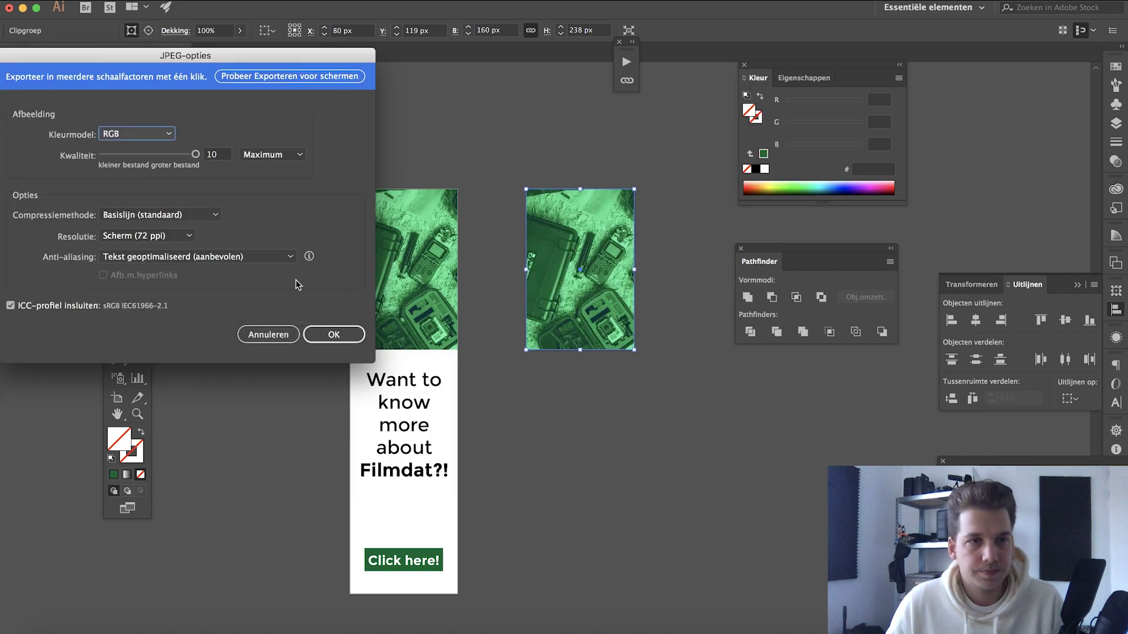
click(333, 335)
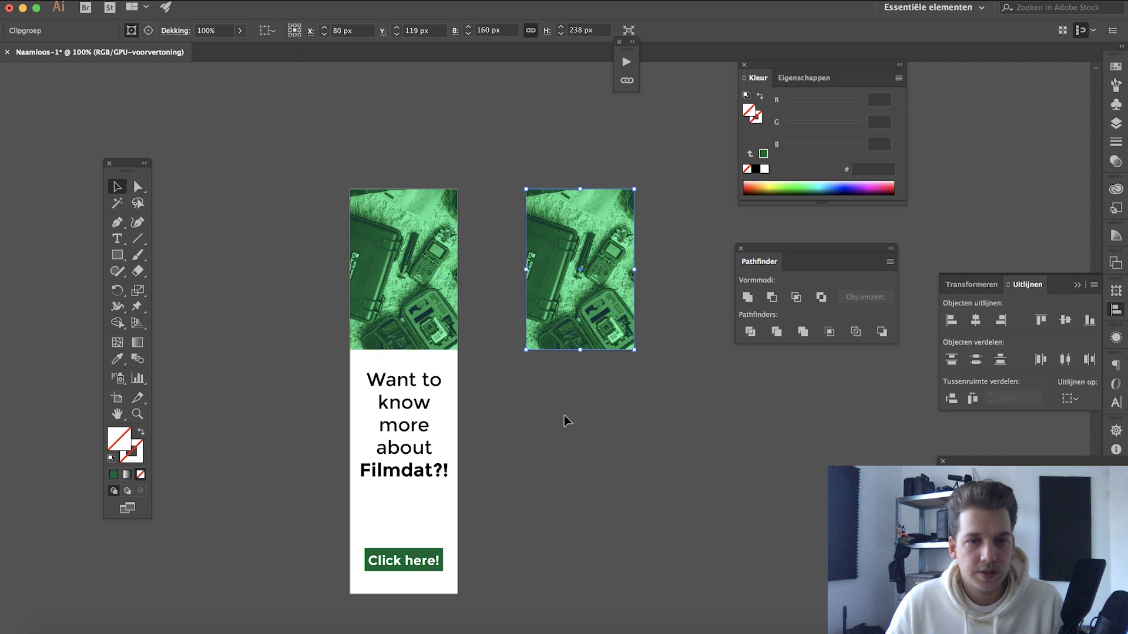
- Delete the duplicate photo and the now-empty second artboard
click(563, 417)
click(550, 336)
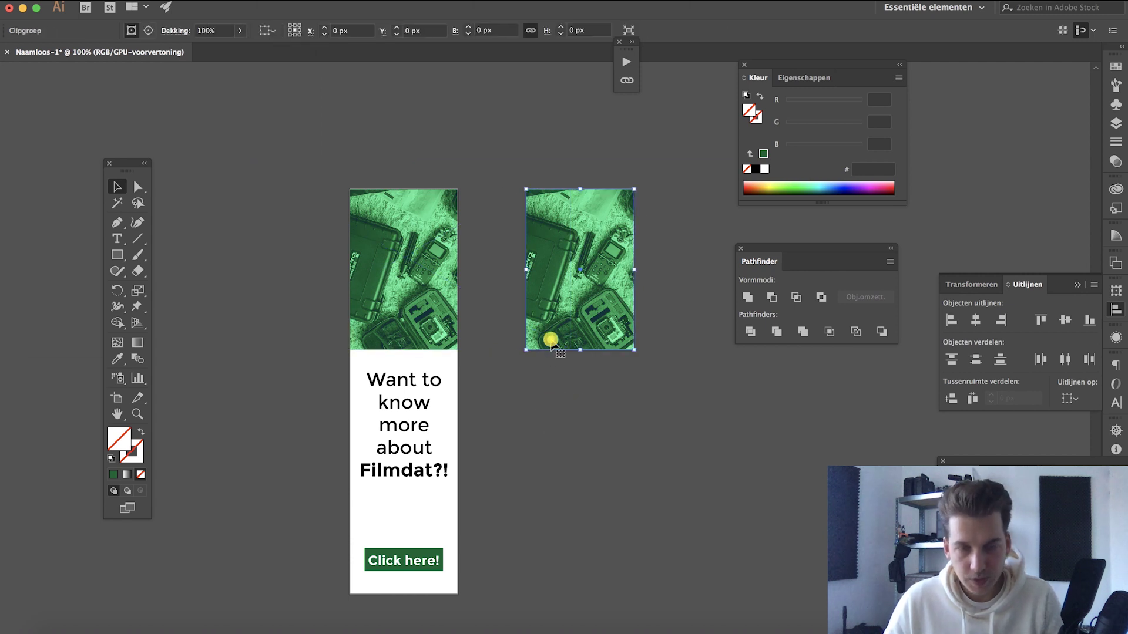
key(BackSpace)
click(565, 307)
click(117, 398)
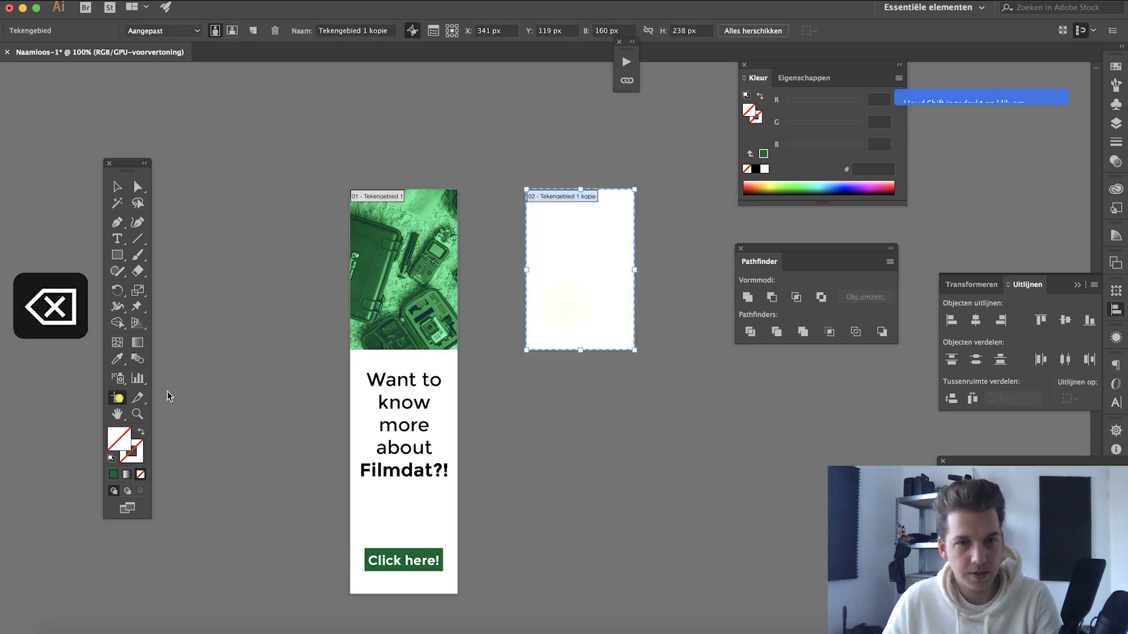
key(BackSpace)
click(116, 187)
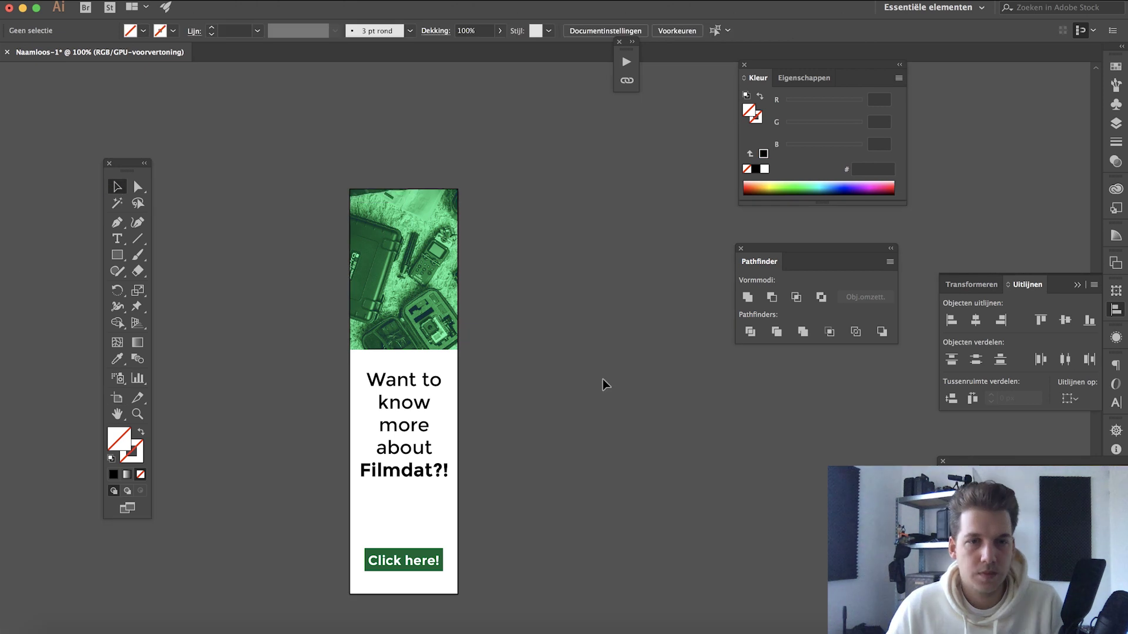
- Place image.jpg from the html5 banner folder onto the banner's top area
click(62, 631)
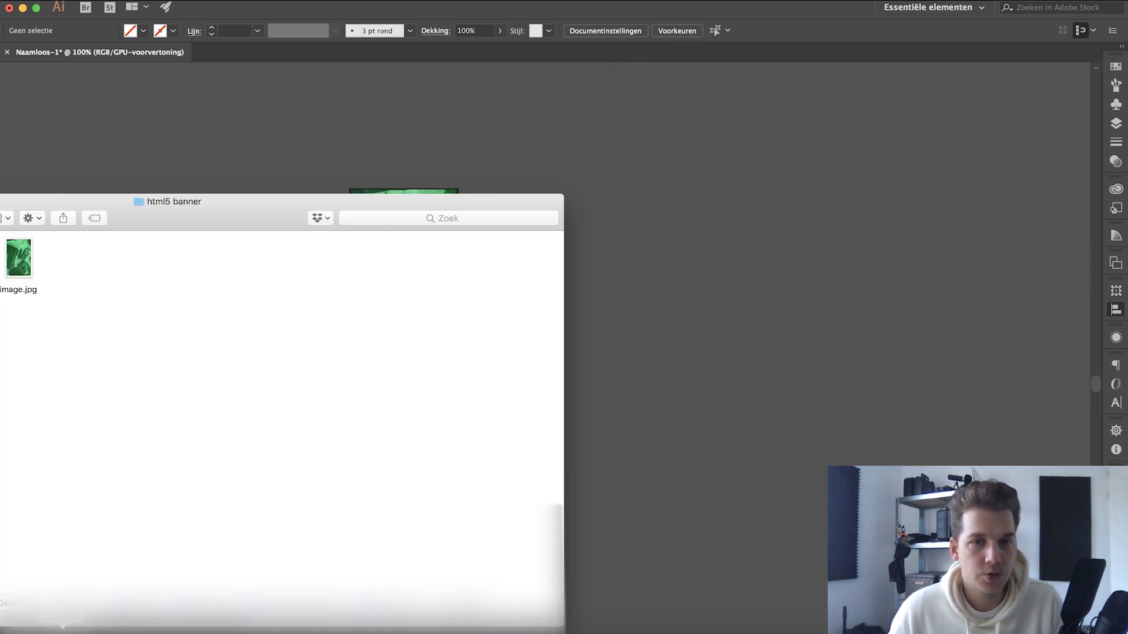
drag(27, 272, 666, 330)
drag(629, 382, 402, 331)
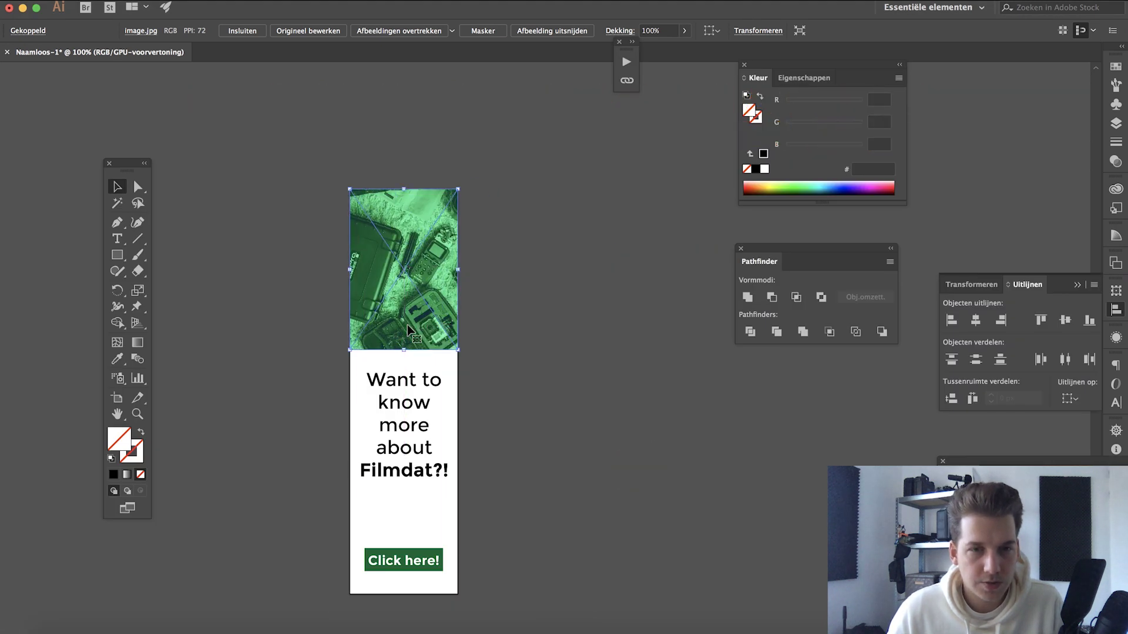
key(shift+super+bracketleft)
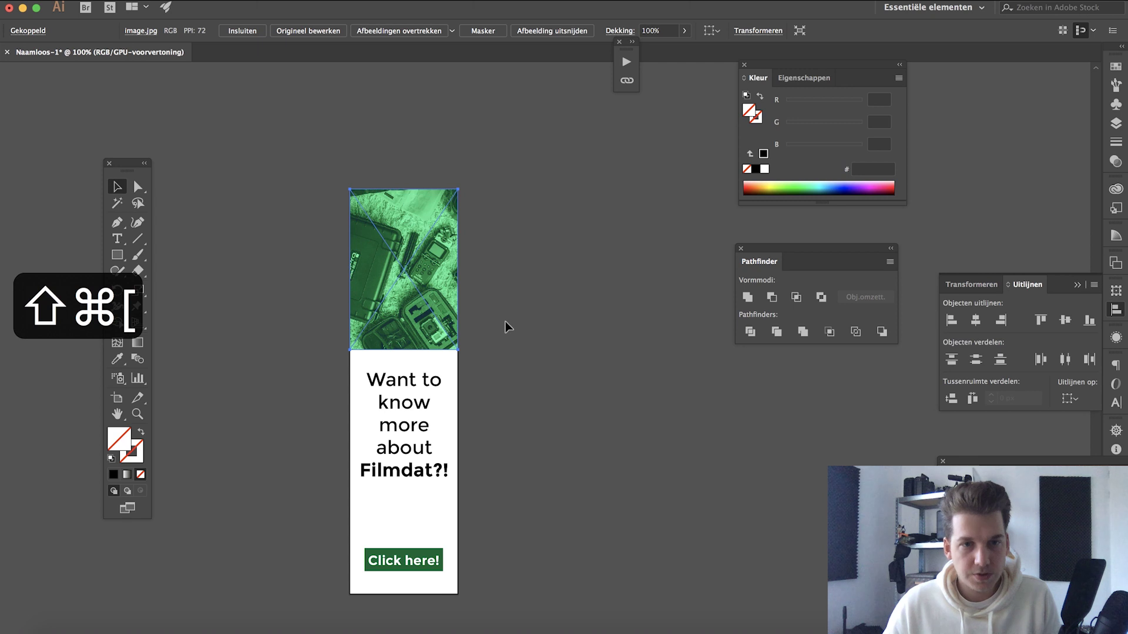
- Delete the old 2 MB header photo and send image.jpg behind the text and button
click(522, 316)
click(423, 278)
key(BackSpace)
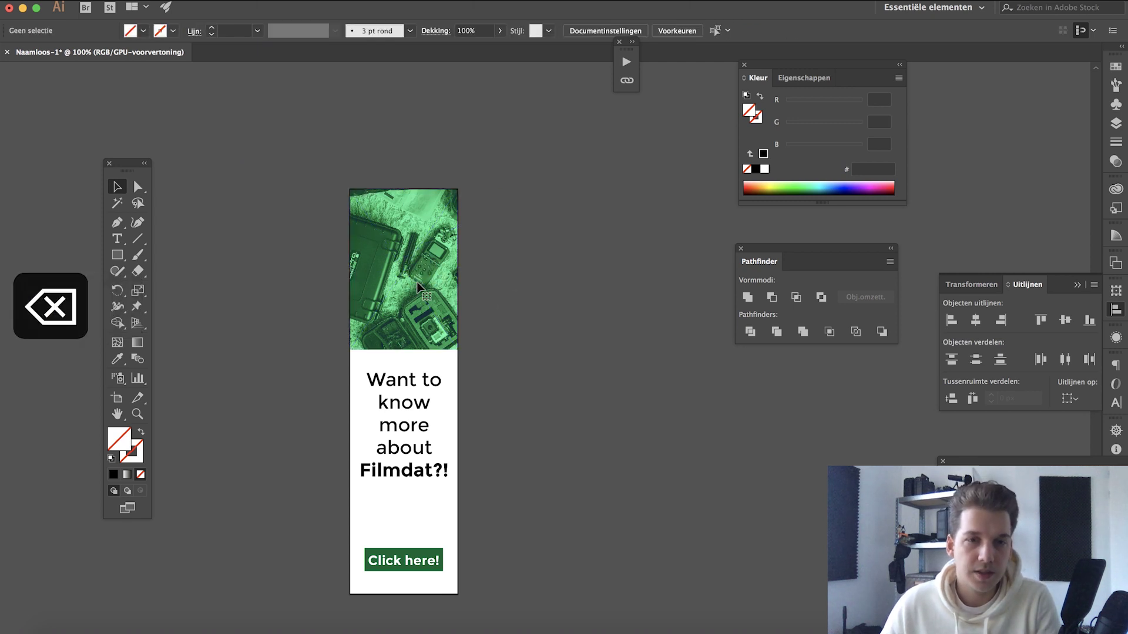
click(419, 287)
key(shift+super+bracketleft)
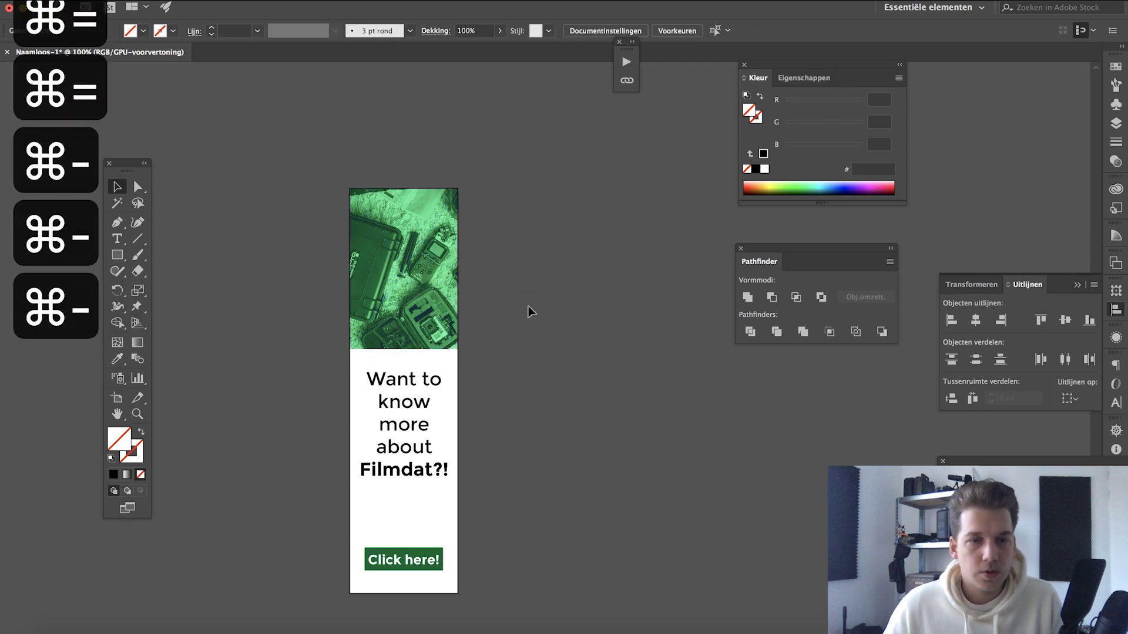
scroll(526, 311, down, 2)
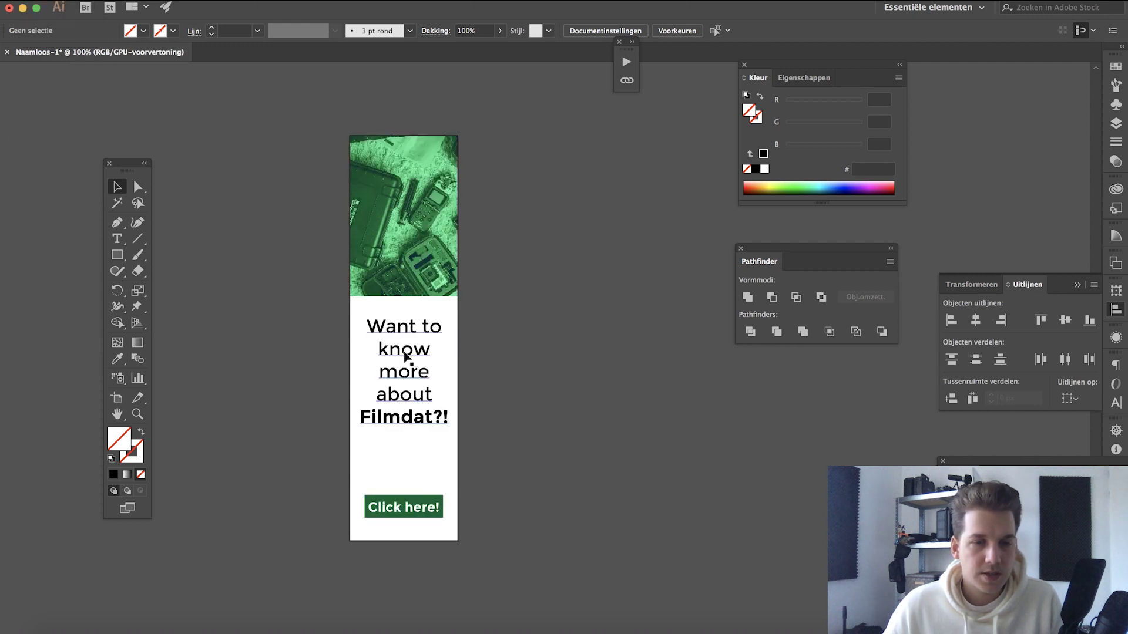
- Expand the headline text into outlined vector shapes
click(409, 356)
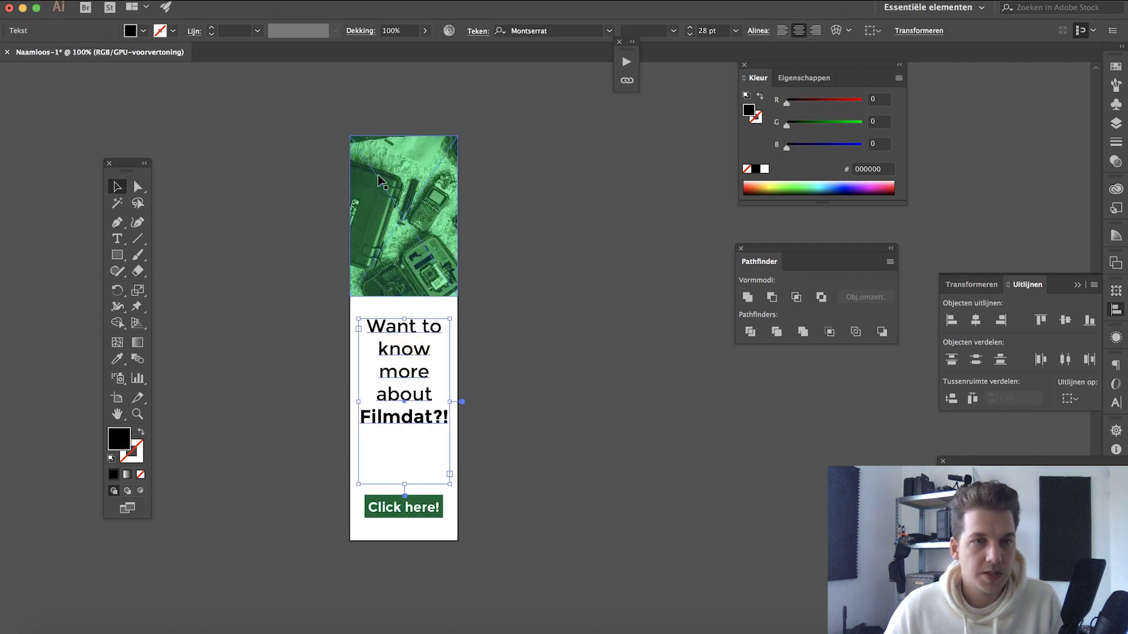
click(226, 1)
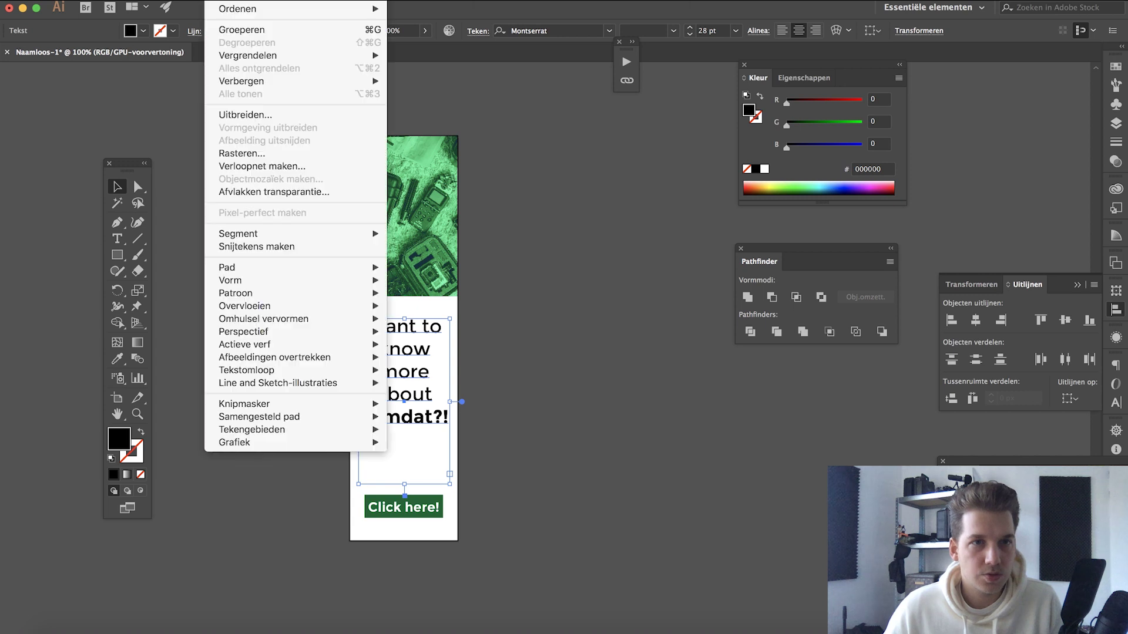
click(267, 114)
key(Return)
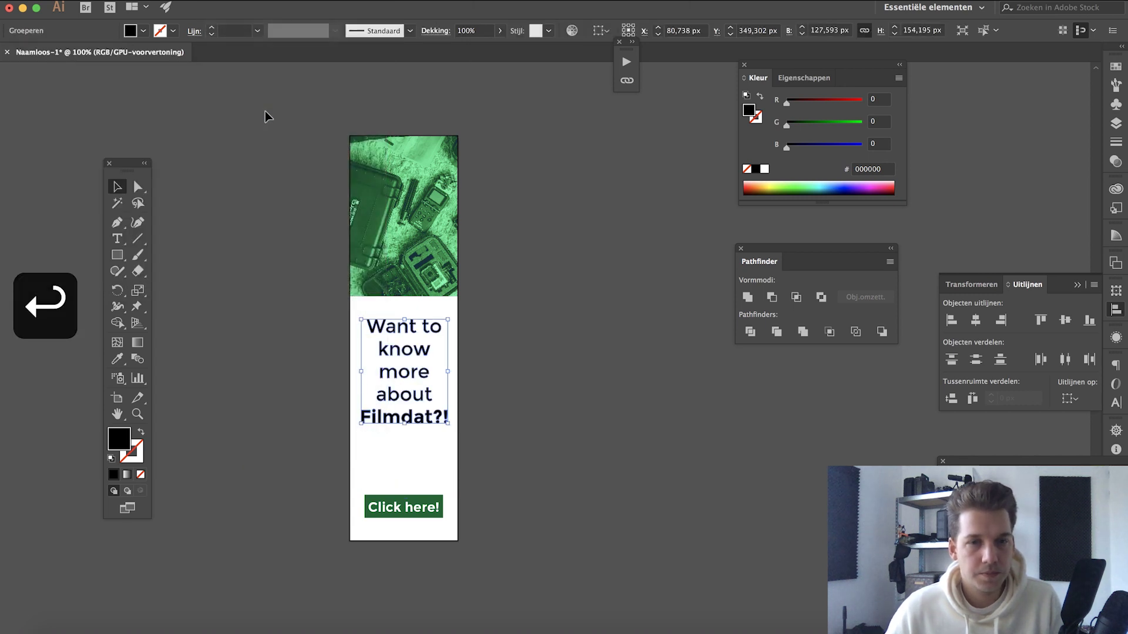
- Expand the Click here! label into outlines and deselect it
click(405, 509)
click(226, 1)
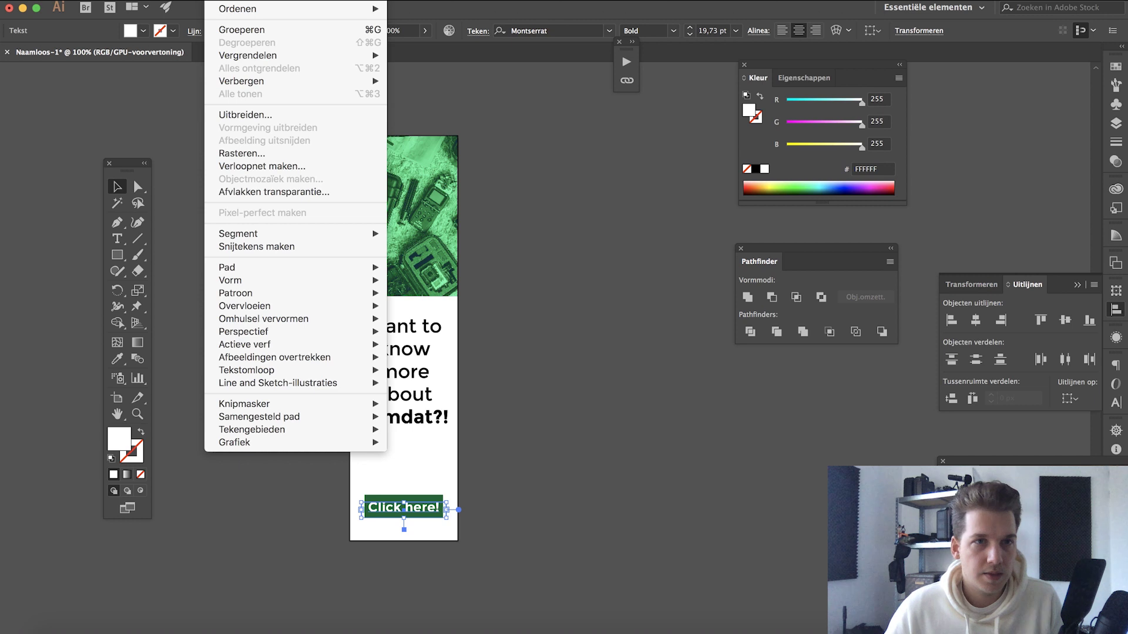
click(252, 117)
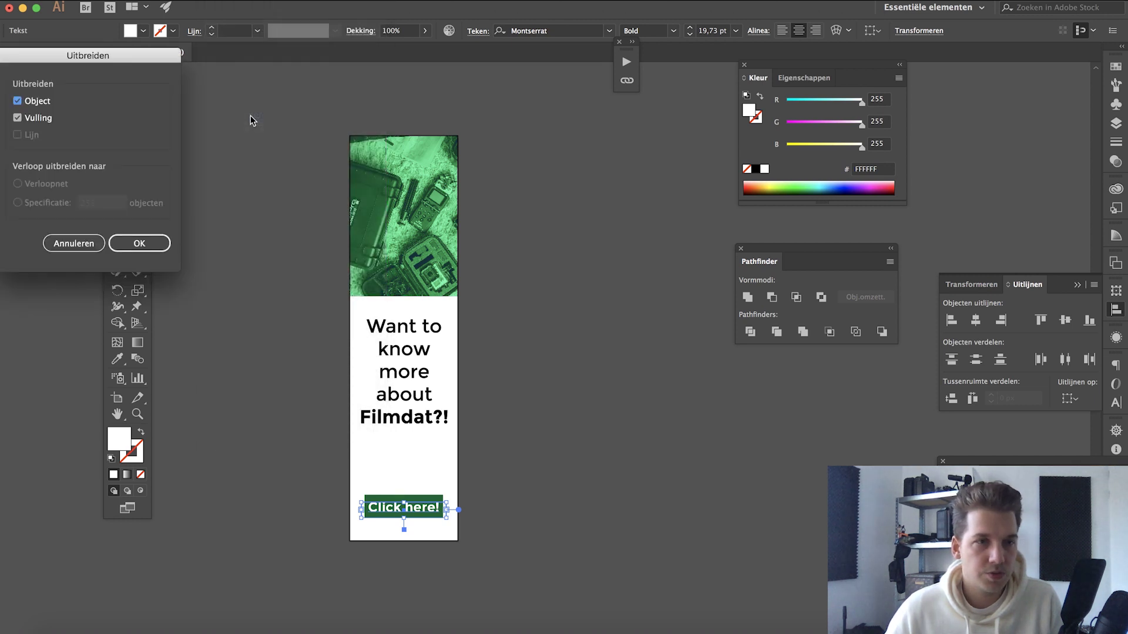
key(Return)
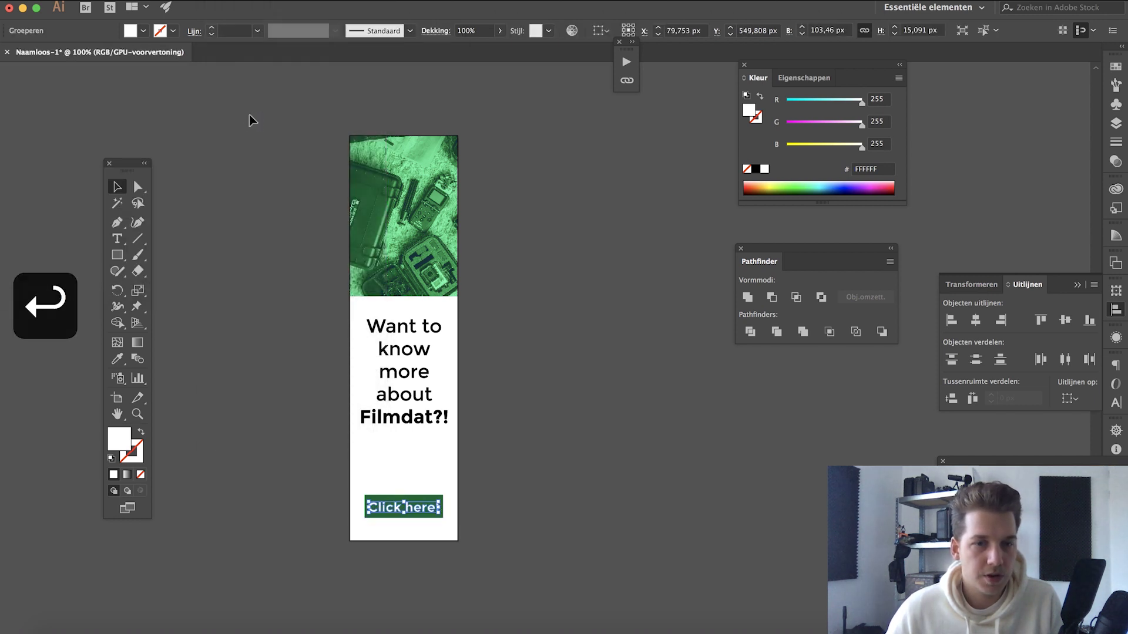
click(284, 403)
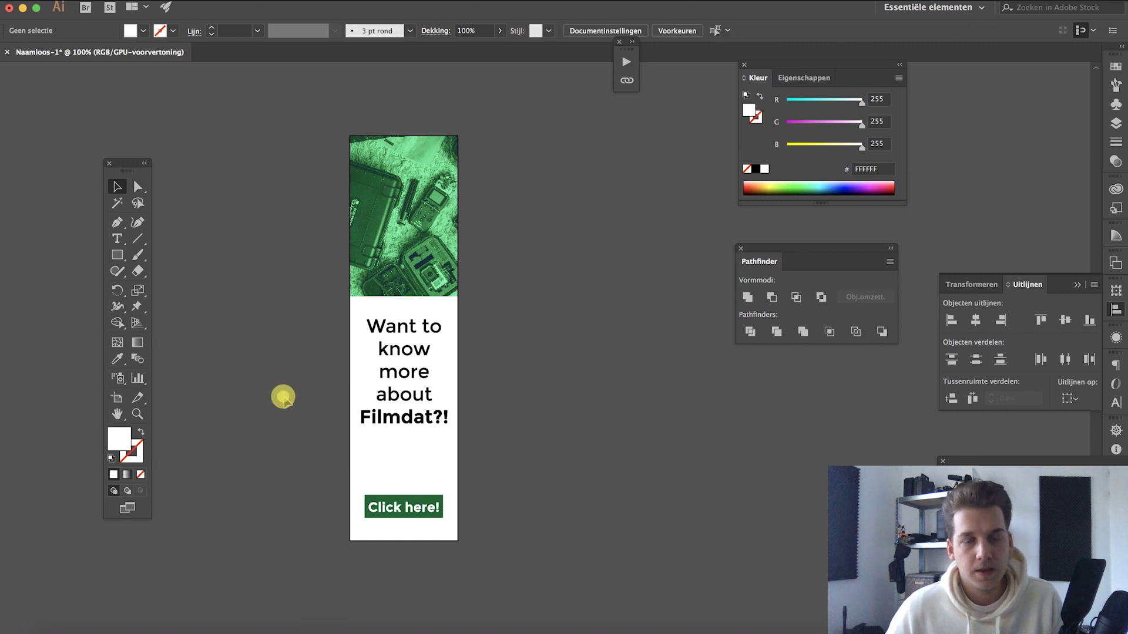
scroll(284, 402, right, 3)
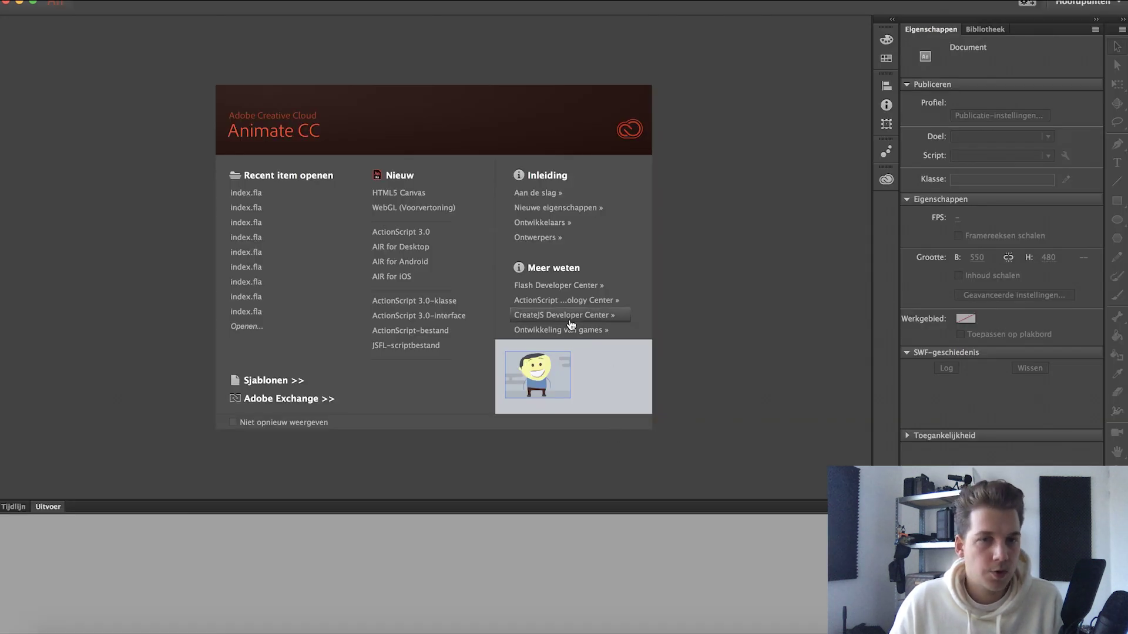
- Start an HTML5 Canvas document with stage width 160 and height 600, then zoom out to fit
click(398, 196)
click(977, 257)
text(160)
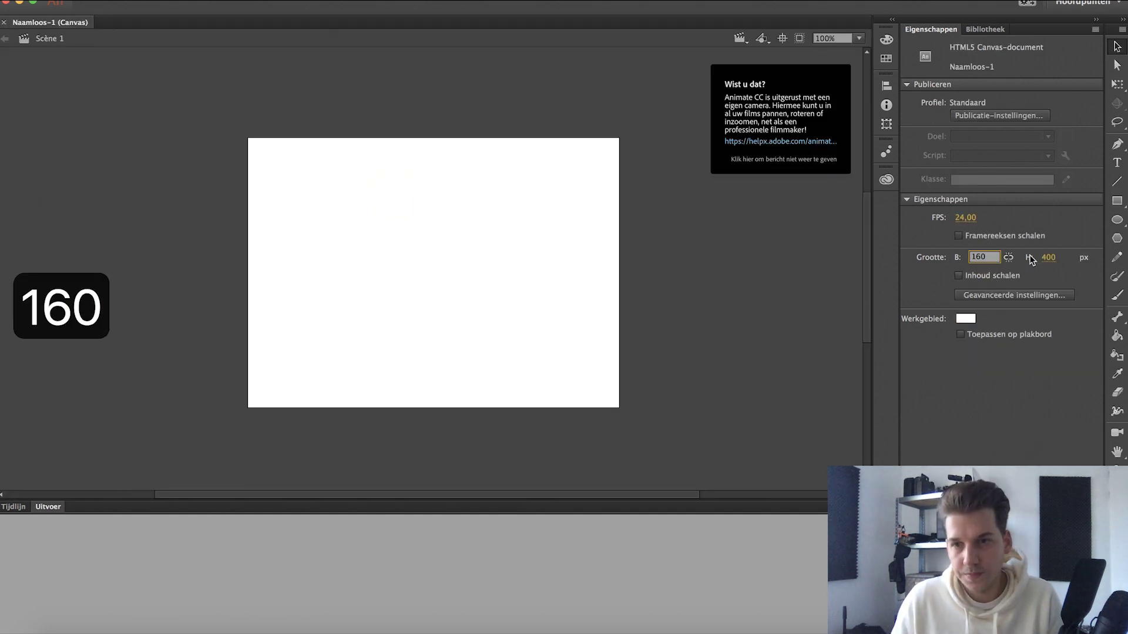
key(Tab)
text(600)
key(Return)
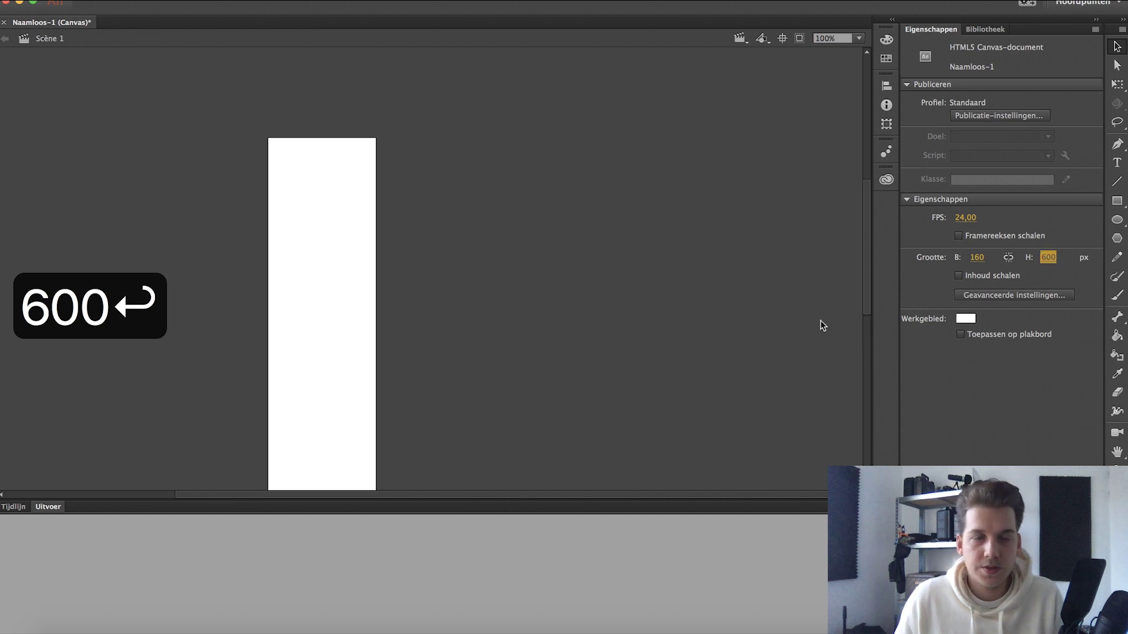
click(619, 332)
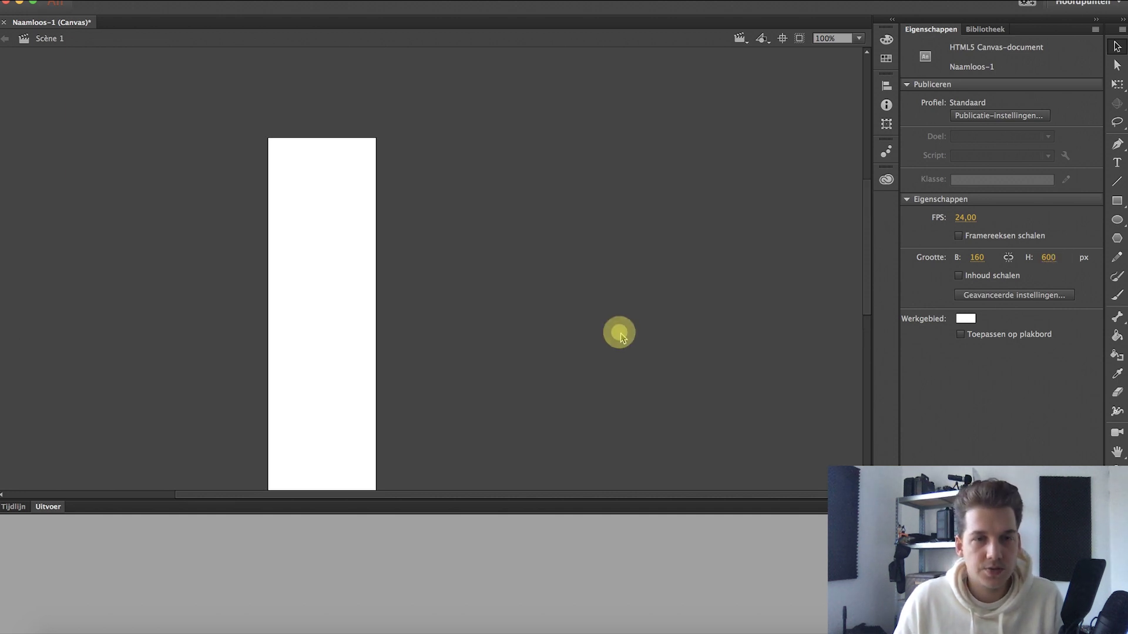
key(super+minus)
click(342, 368)
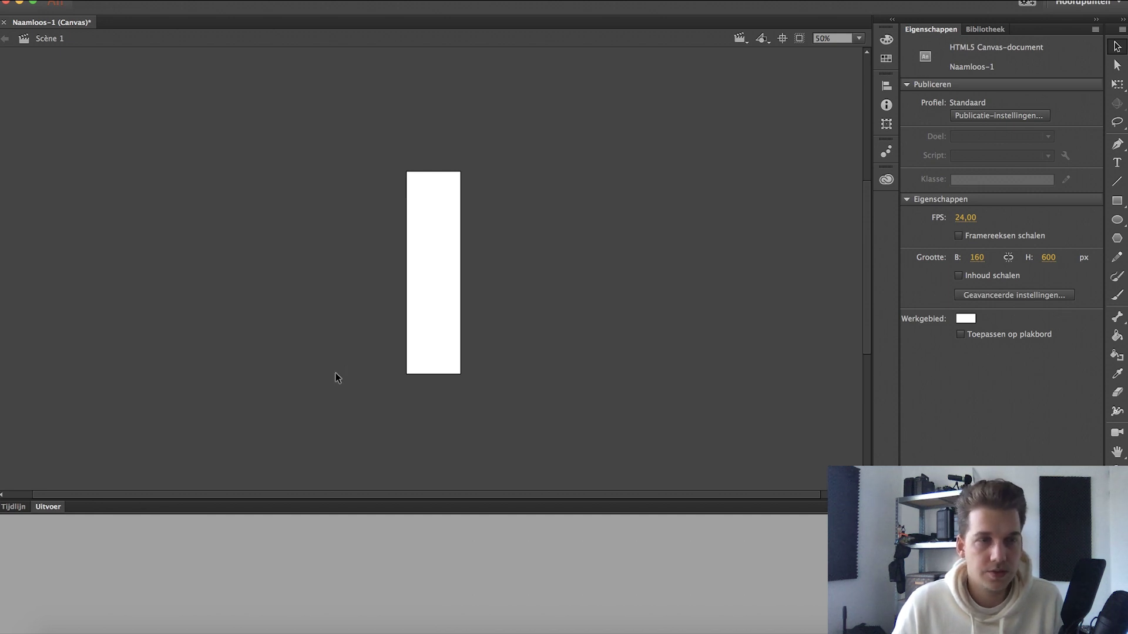
- Import 160x600banner.ai onto the stage with all its layers, including the linked image
click(26, 628)
drag(58, 582, 437, 253)
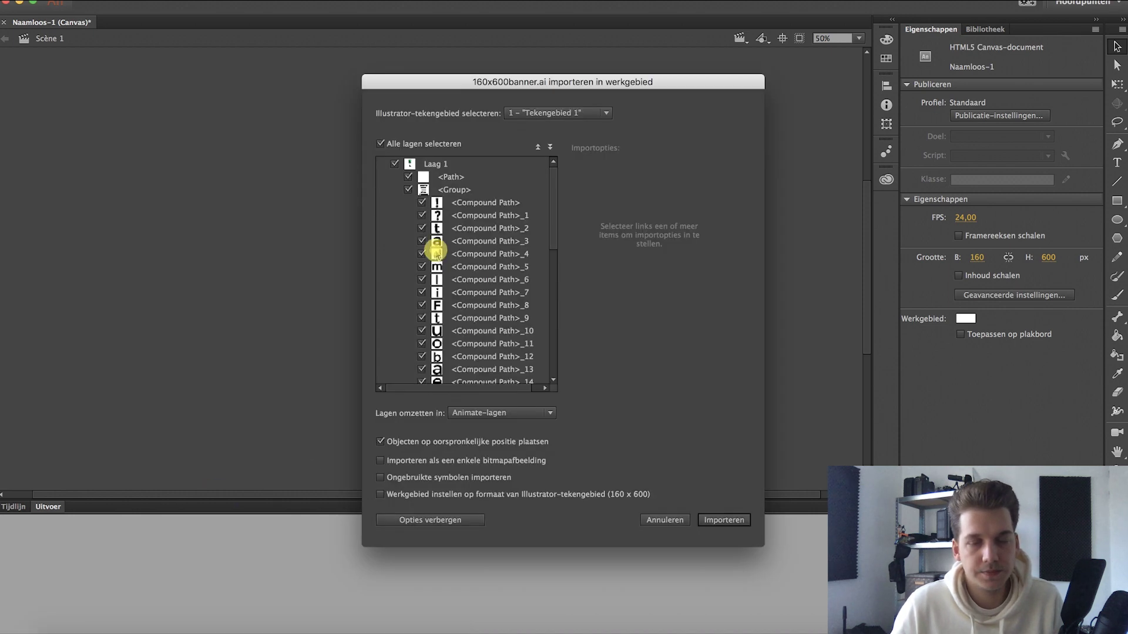
scroll(475, 256, down, 5)
scroll(474, 257, up, 8)
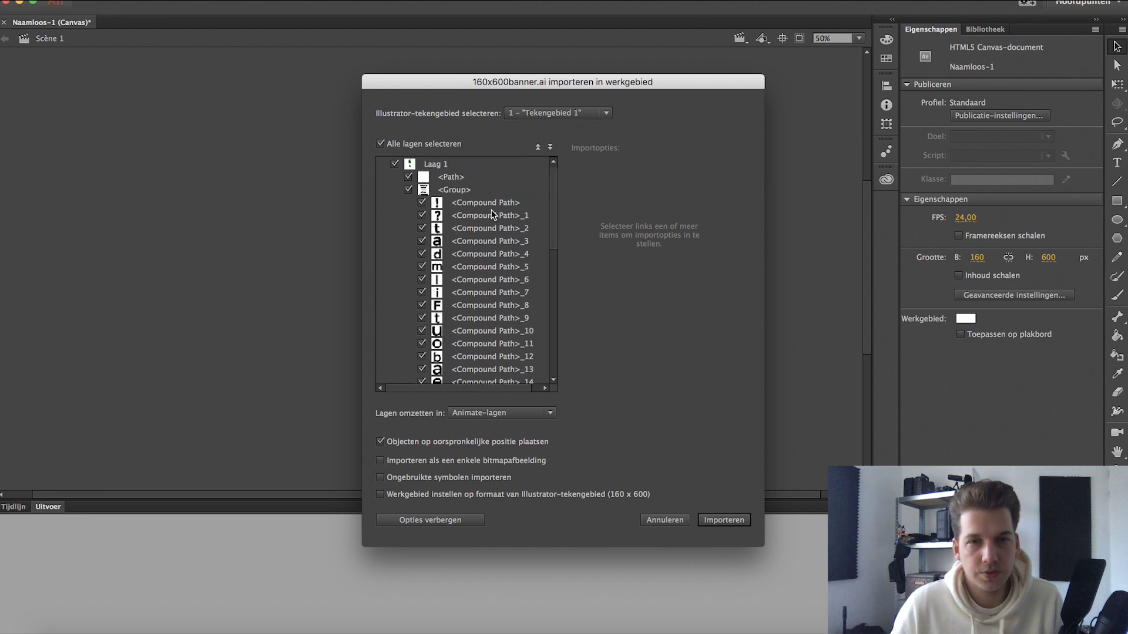
scroll(492, 216, down, 10)
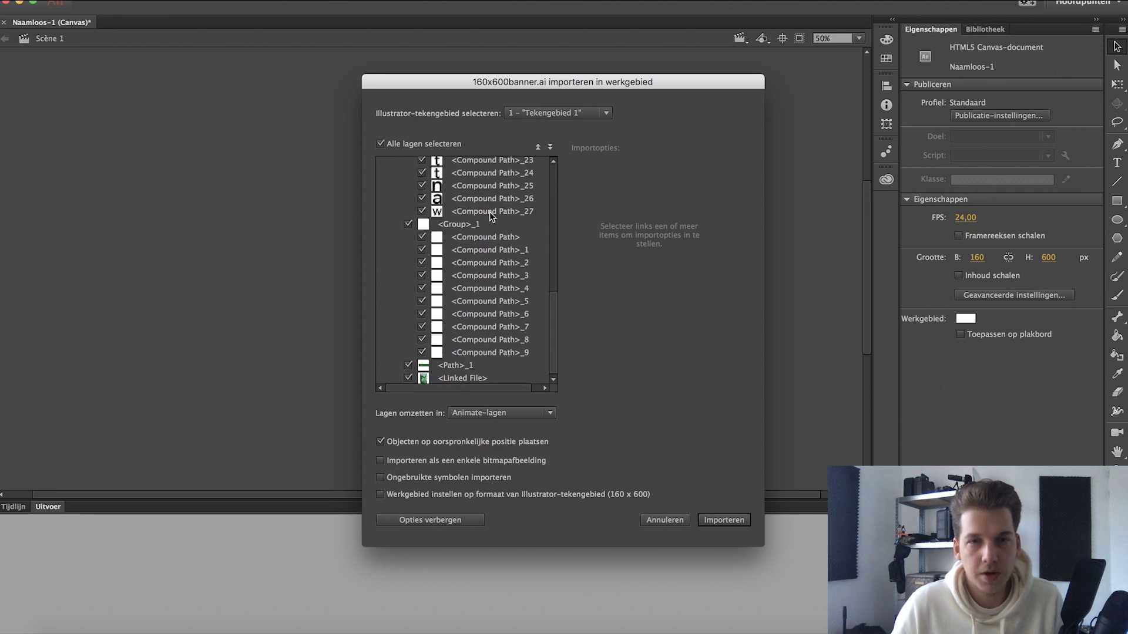
click(455, 379)
scroll(455, 352, up, 10)
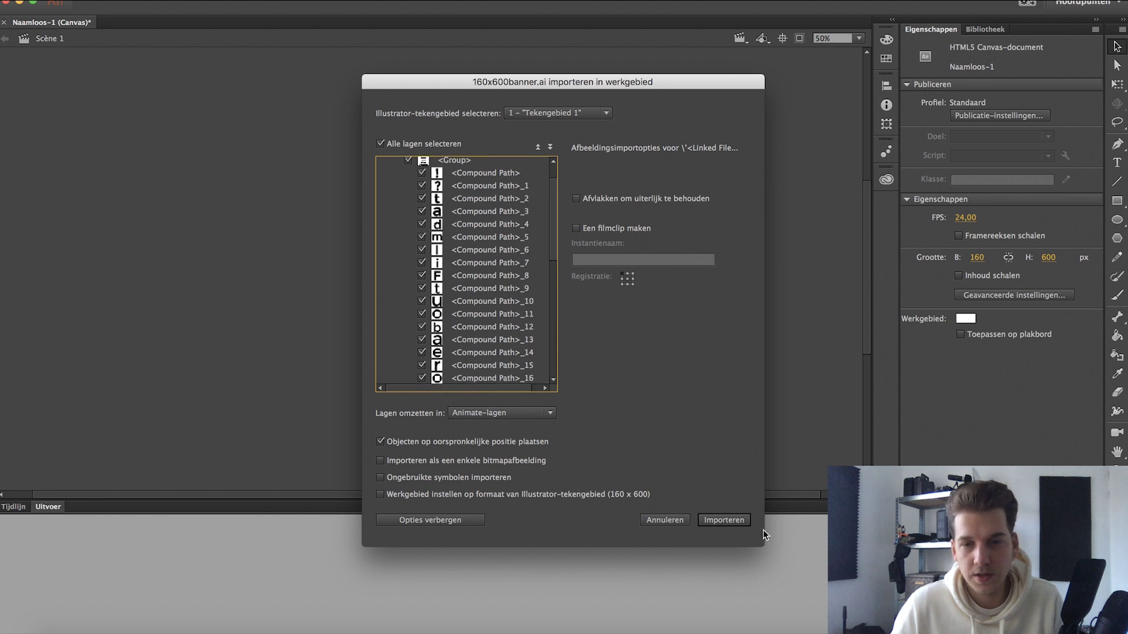
click(724, 521)
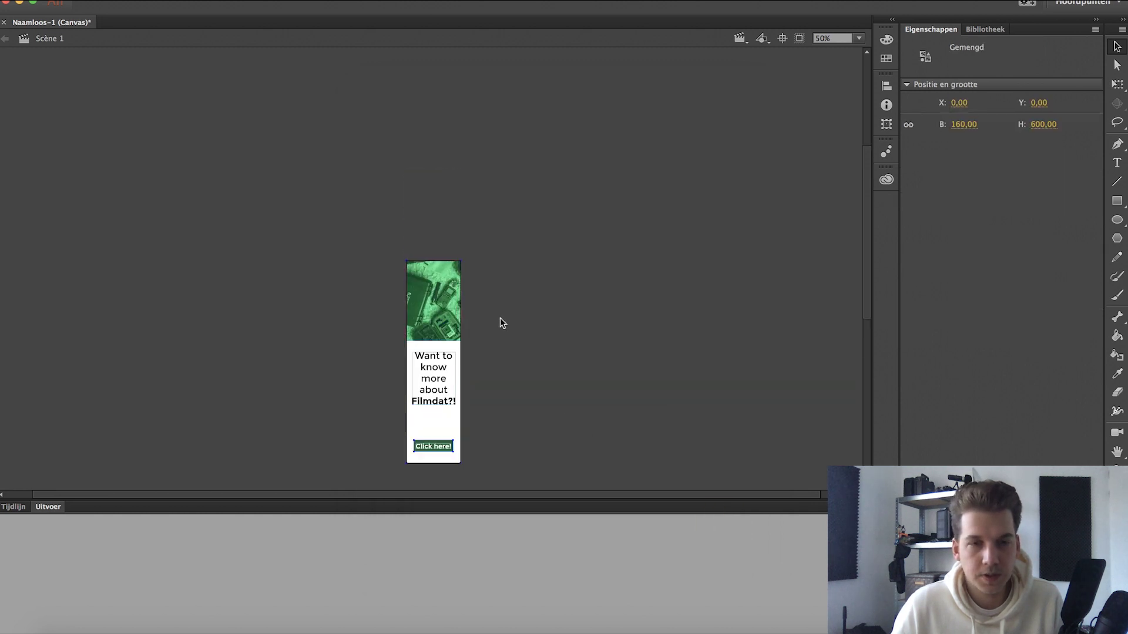
- Expand the 160x600banner.ai folder and Laag 1 in the Bibliotheek to preview the image
scroll(499, 318, down, 5)
scroll(498, 316, up, 4)
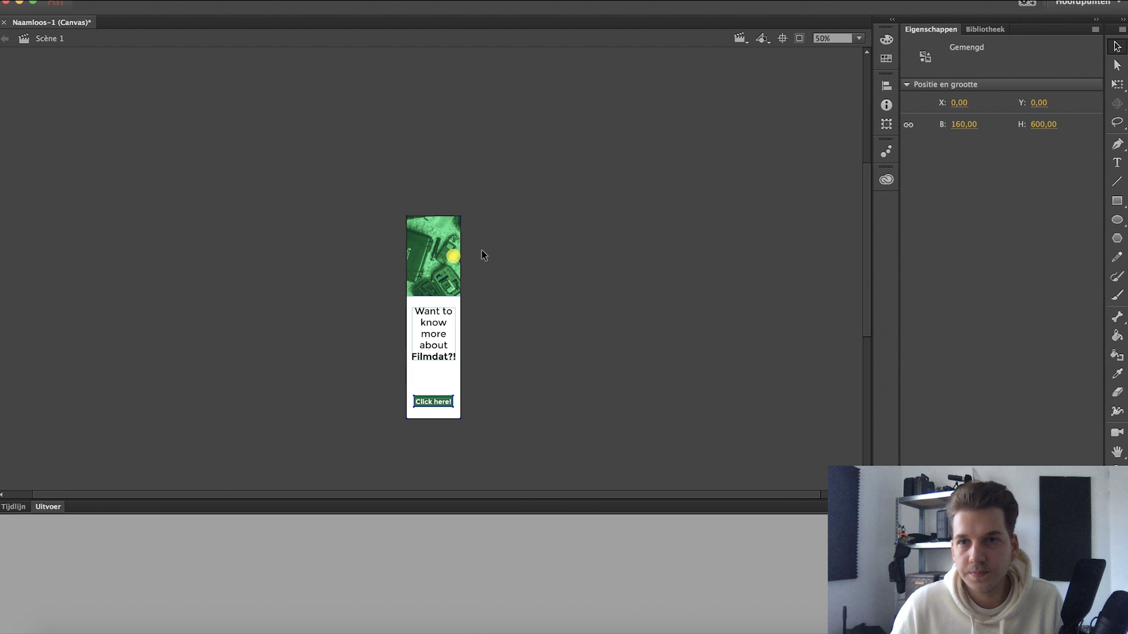
click(986, 29)
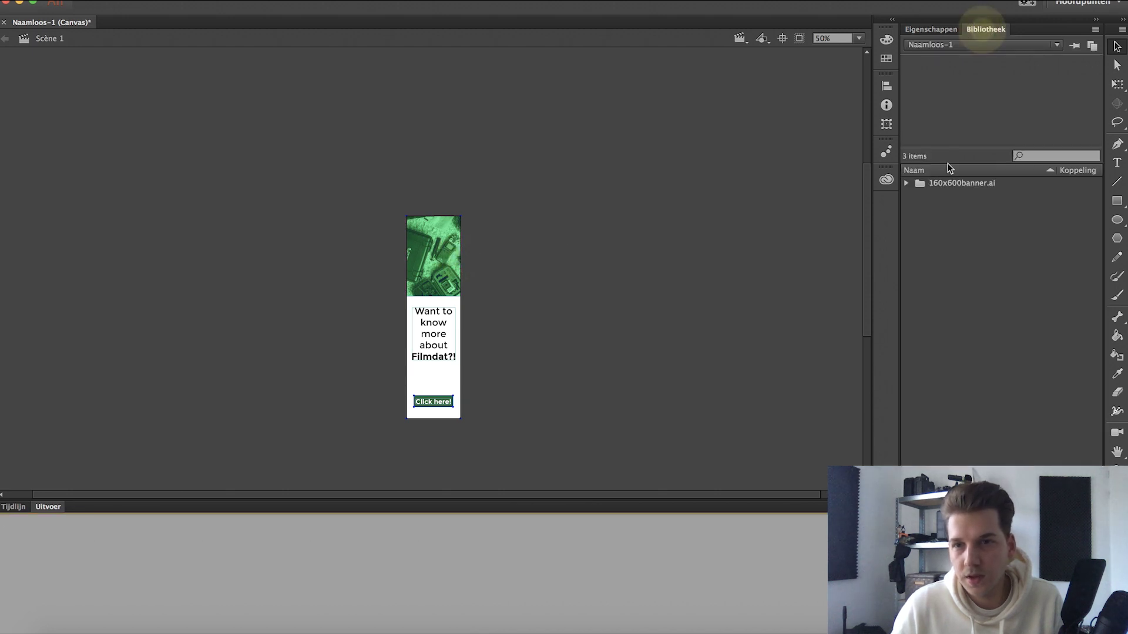
click(964, 184)
click(906, 182)
click(920, 196)
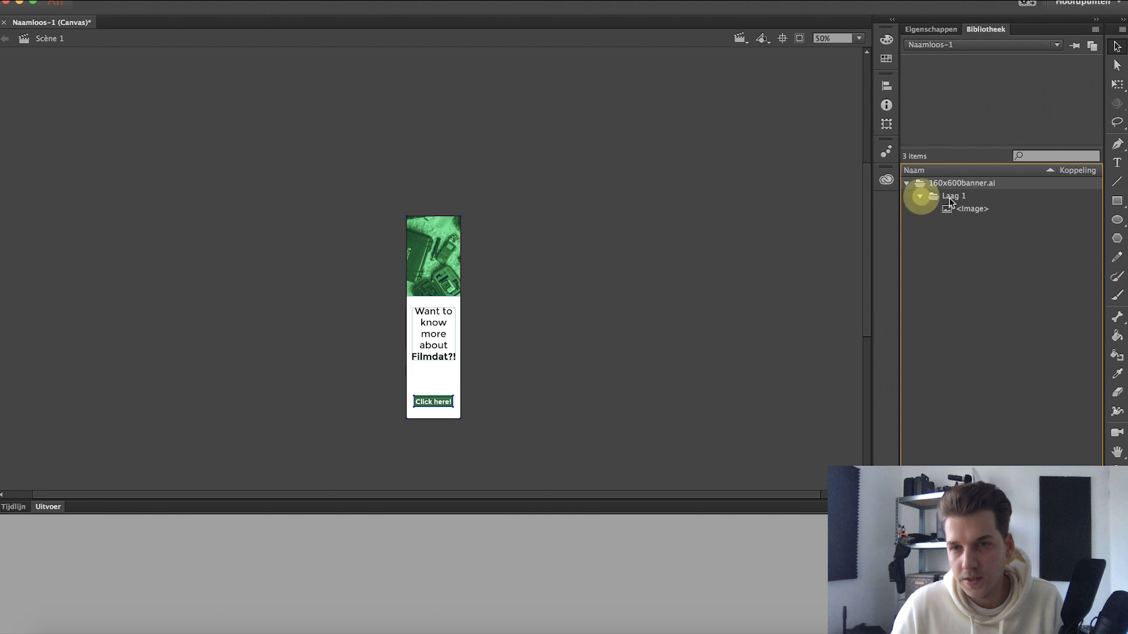
click(975, 209)
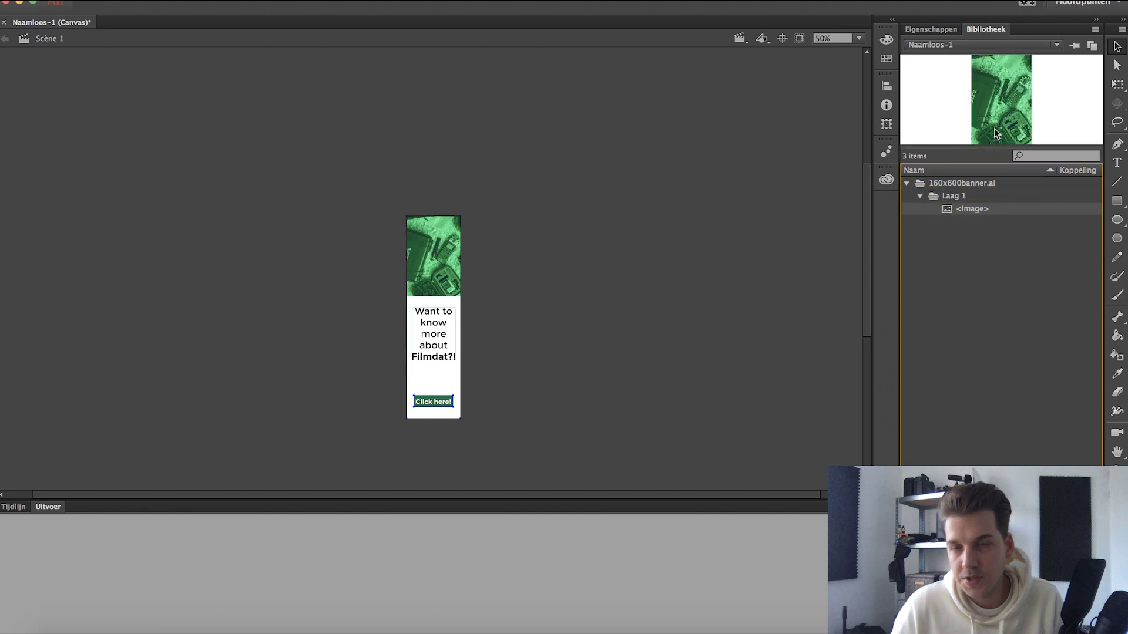
- Zoom in to 100%, show the Tijdlijn, and select the Click here! button
key(super+equal)
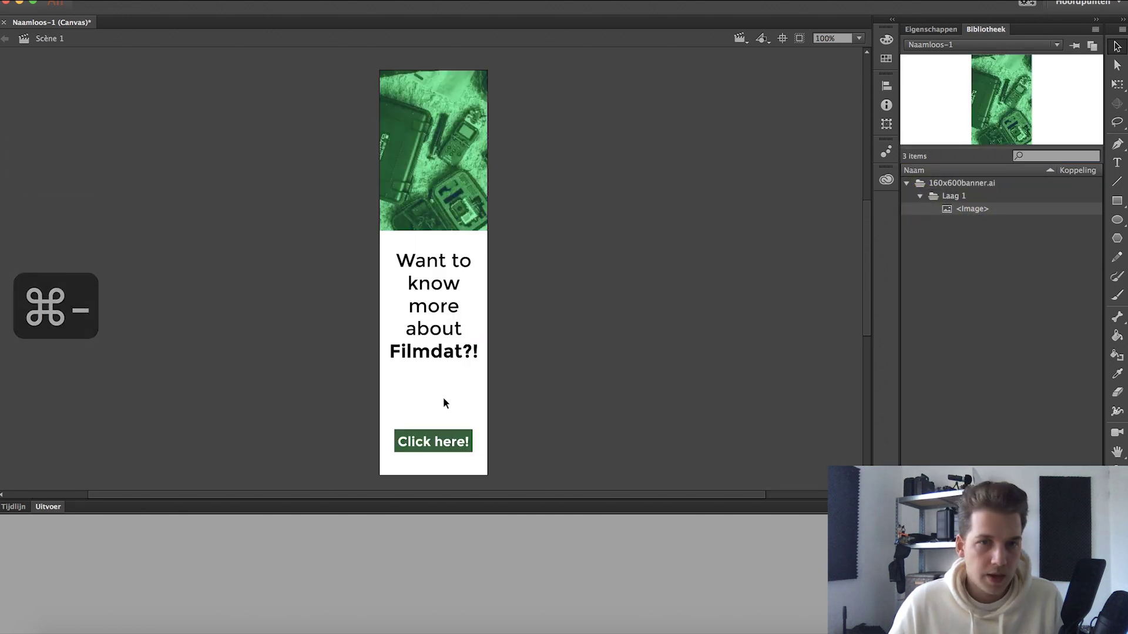
click(12, 508)
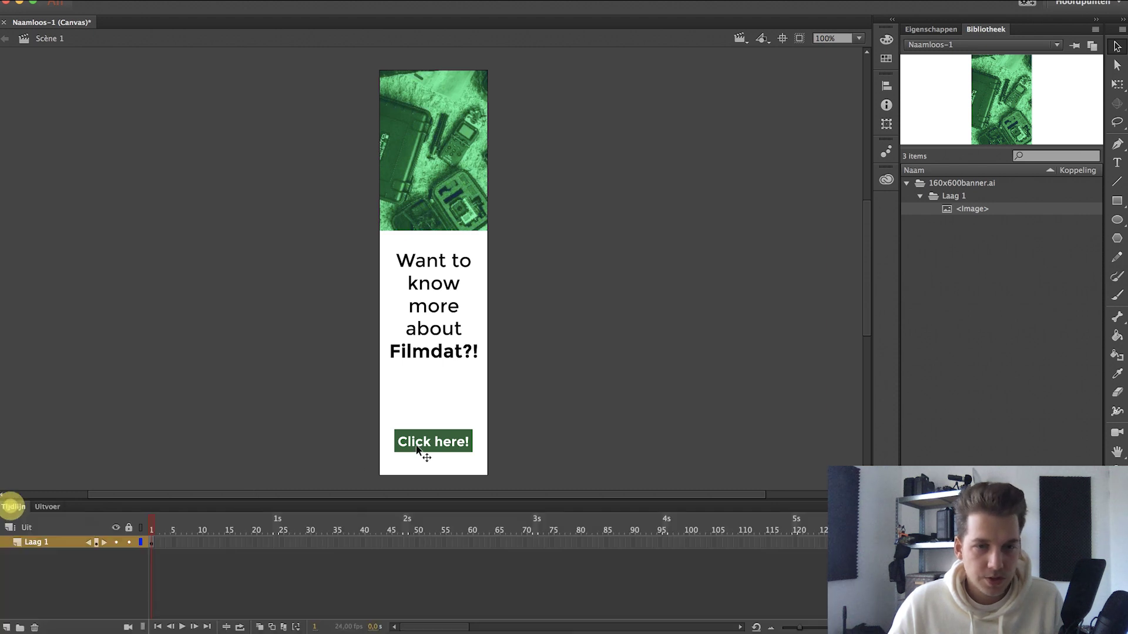
click(427, 439)
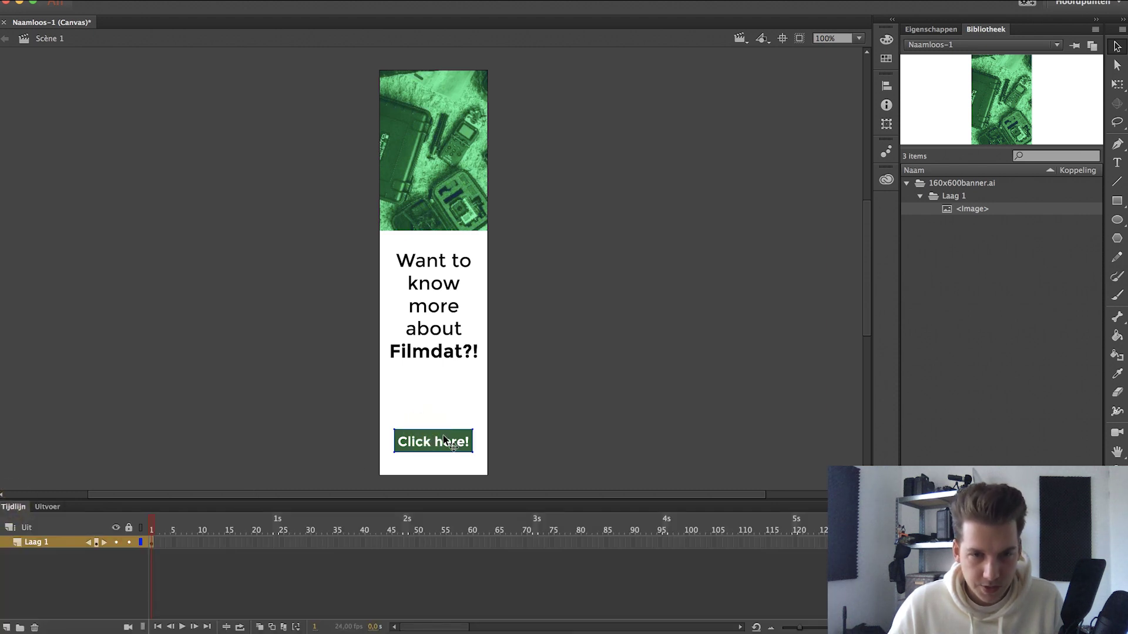
- Convert the green Click here! fill into a Knop-type symbol named 'Button'
key(super+equal)
key(super+equal)
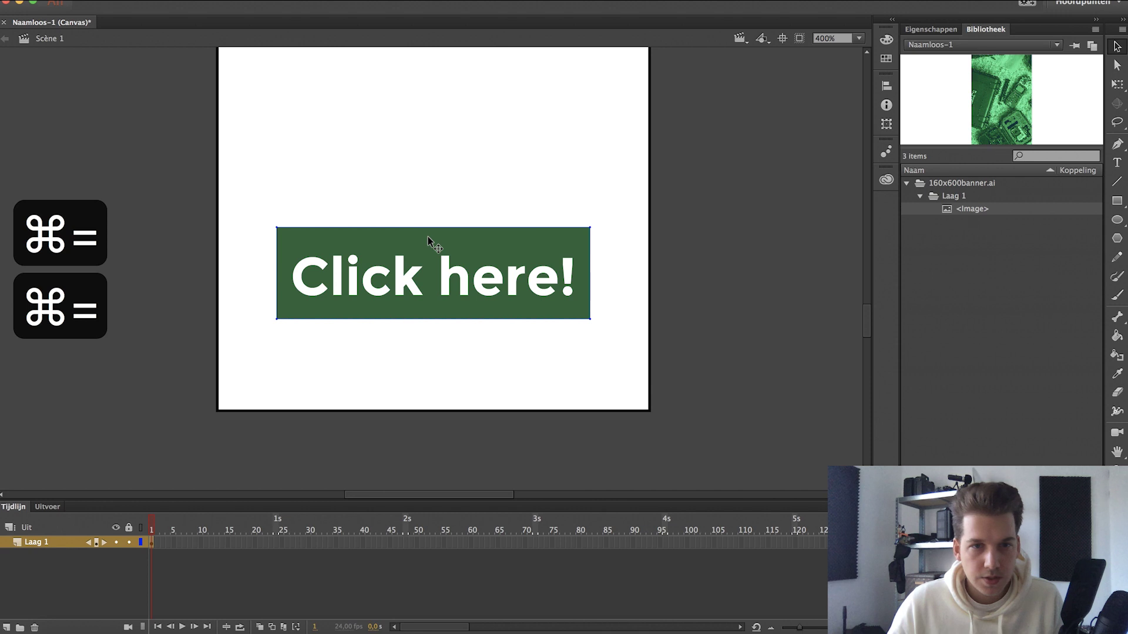
double_click(427, 236)
click(418, 238)
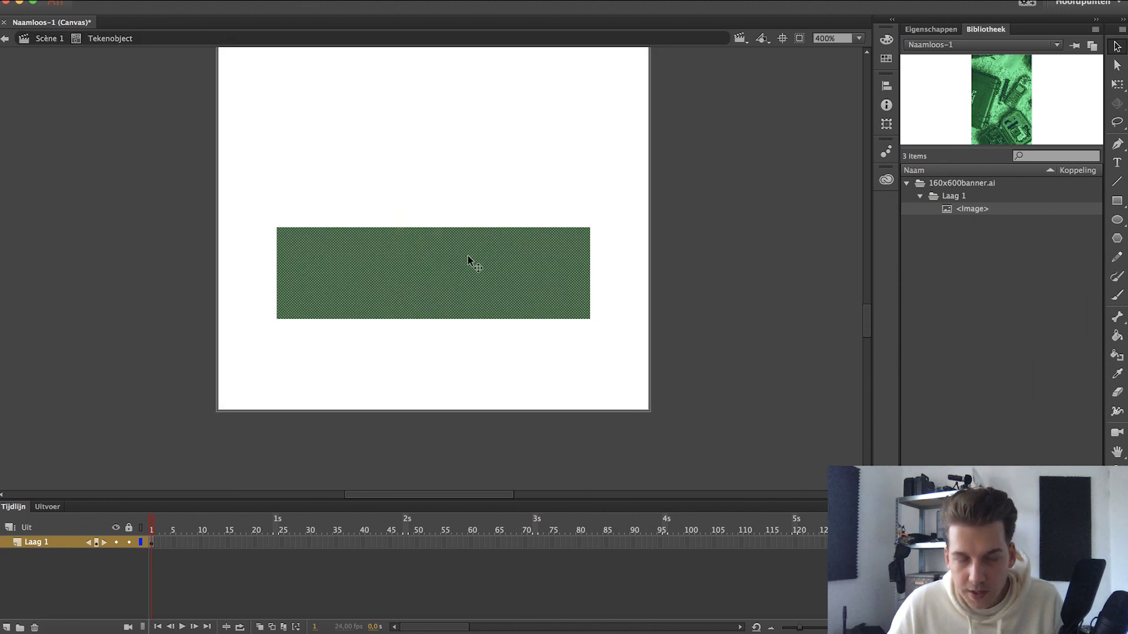
right_click(425, 254)
mouse_move(525, 557)
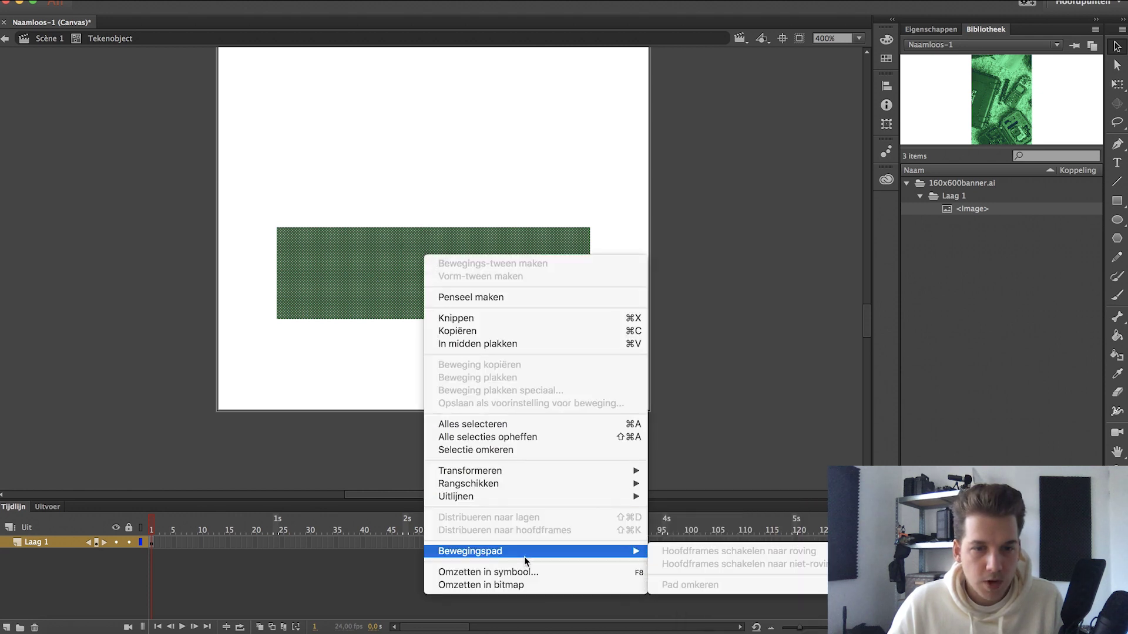
click(519, 574)
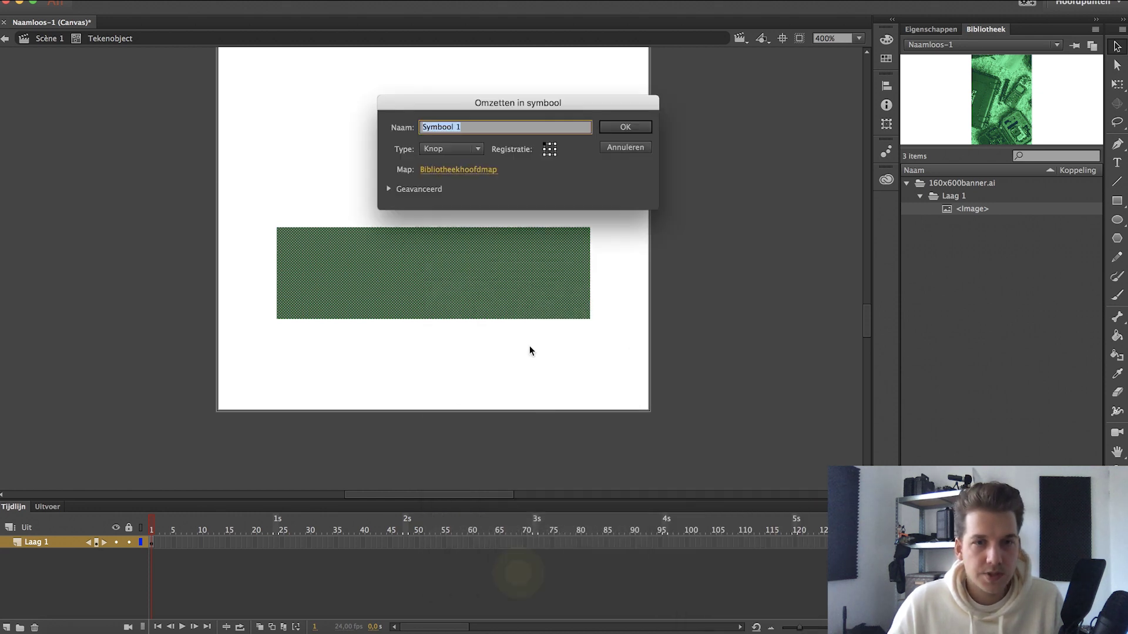
text(Button)
click(457, 152)
click(450, 178)
click(622, 128)
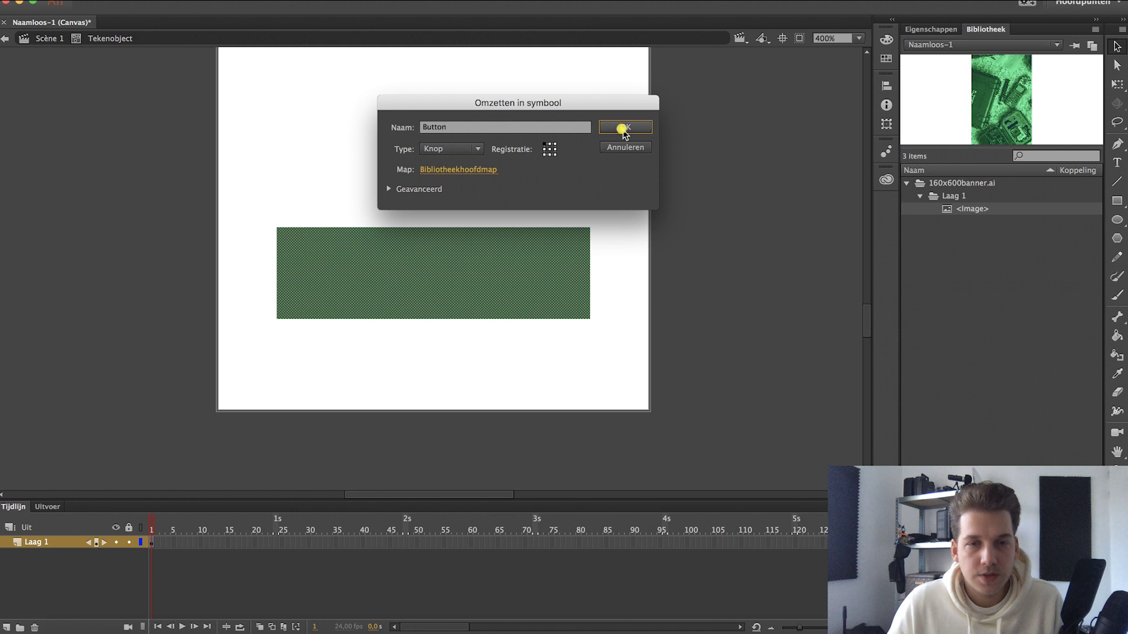
- Edit the Button symbol and add a keyframe in its Boven (Over) frame
right_click(534, 266)
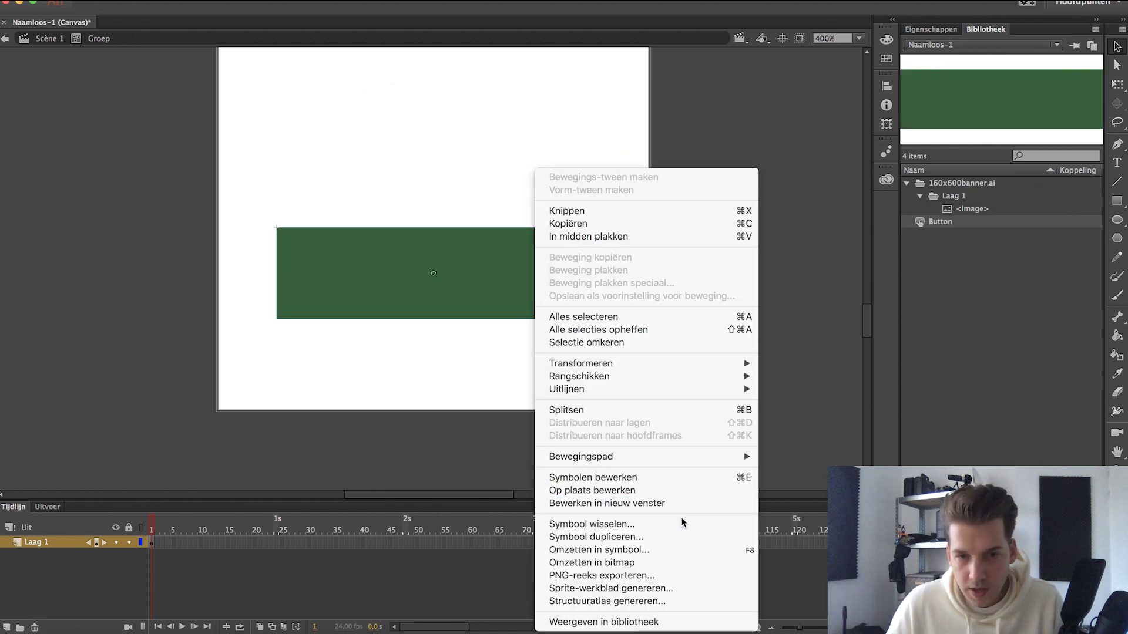
click(644, 480)
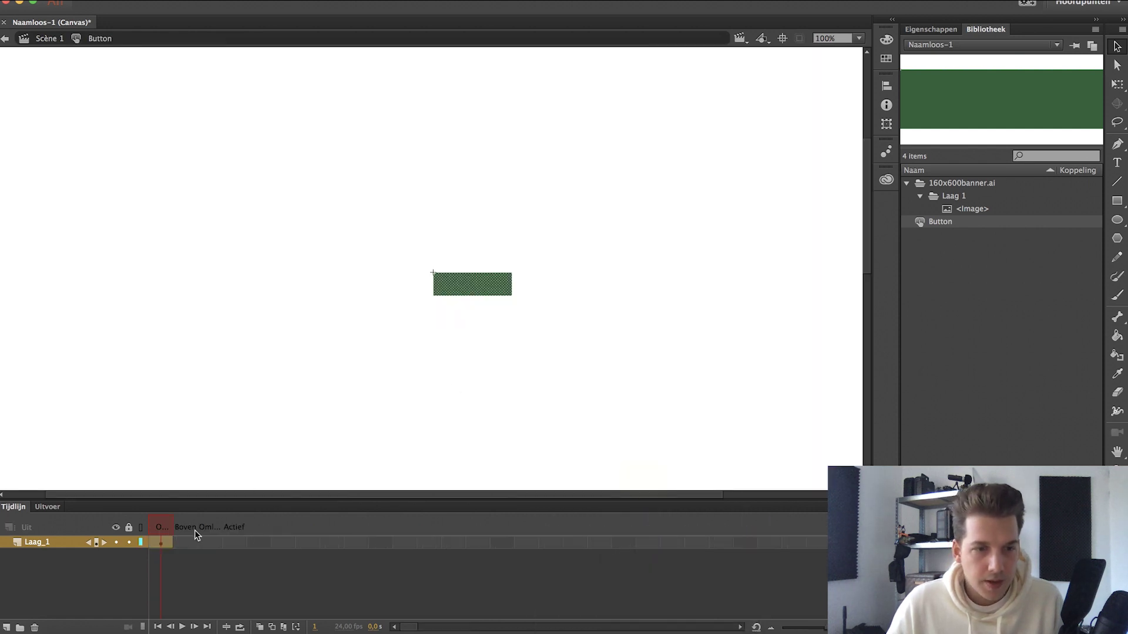
click(188, 542)
right_click(187, 542)
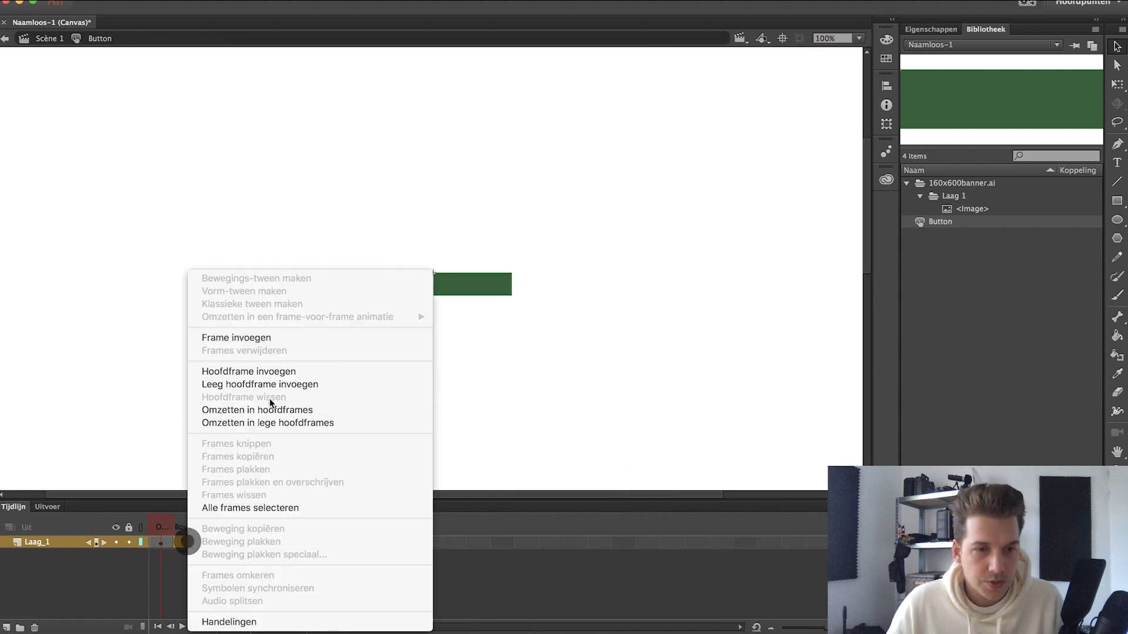
click(269, 372)
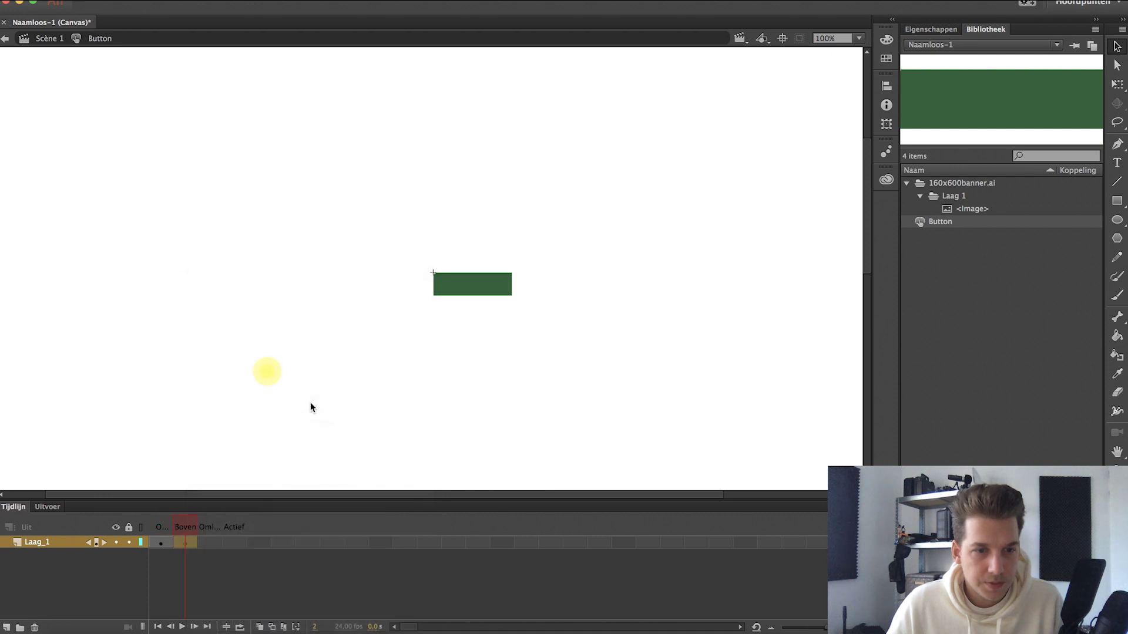
- Fill the Over-state rectangle with red #990033 and return to Scène 1
click(485, 284)
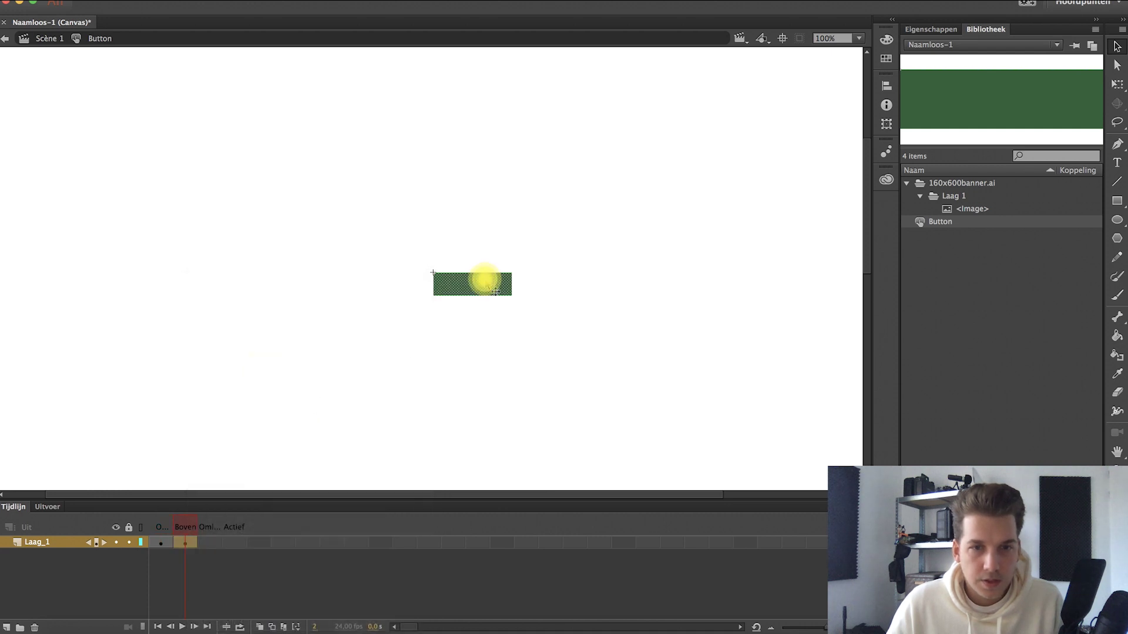
click(941, 30)
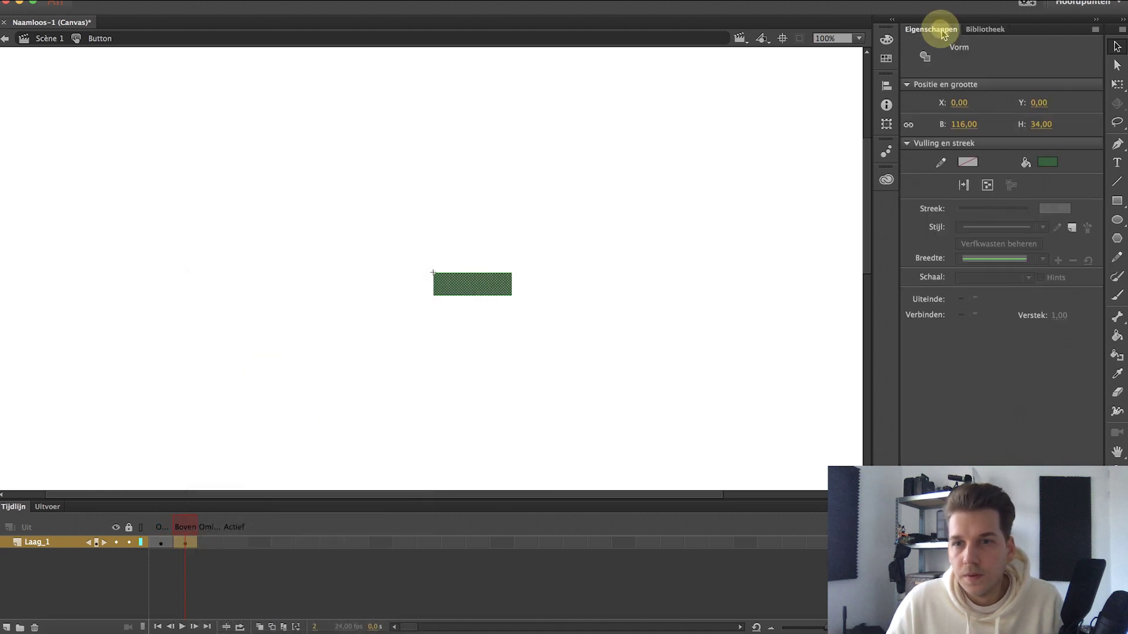
click(1045, 164)
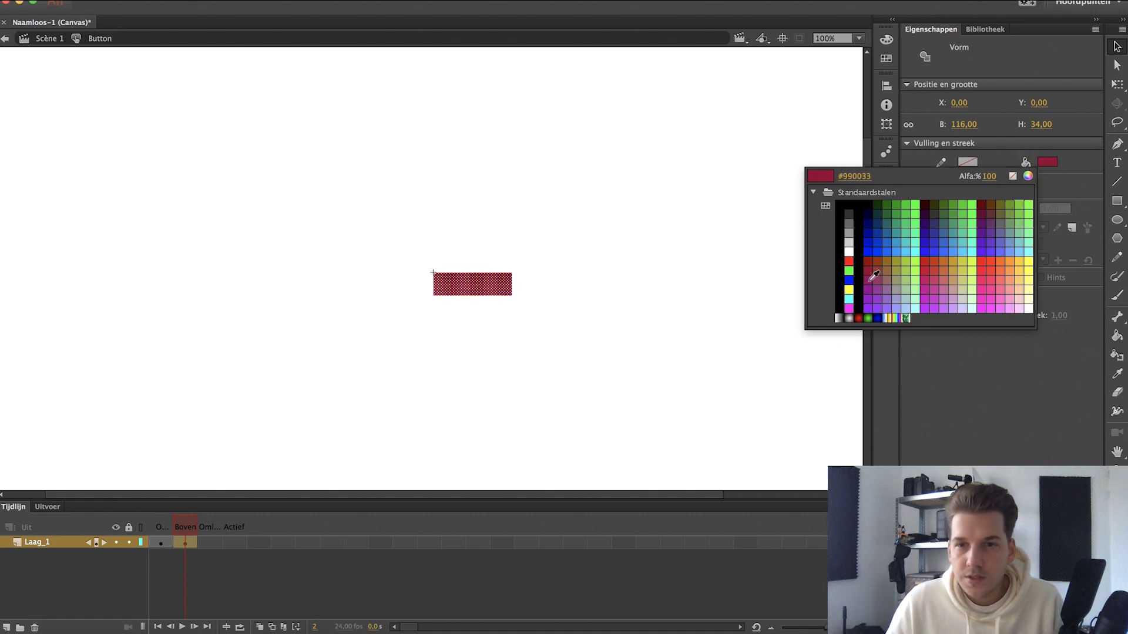
click(874, 276)
click(648, 252)
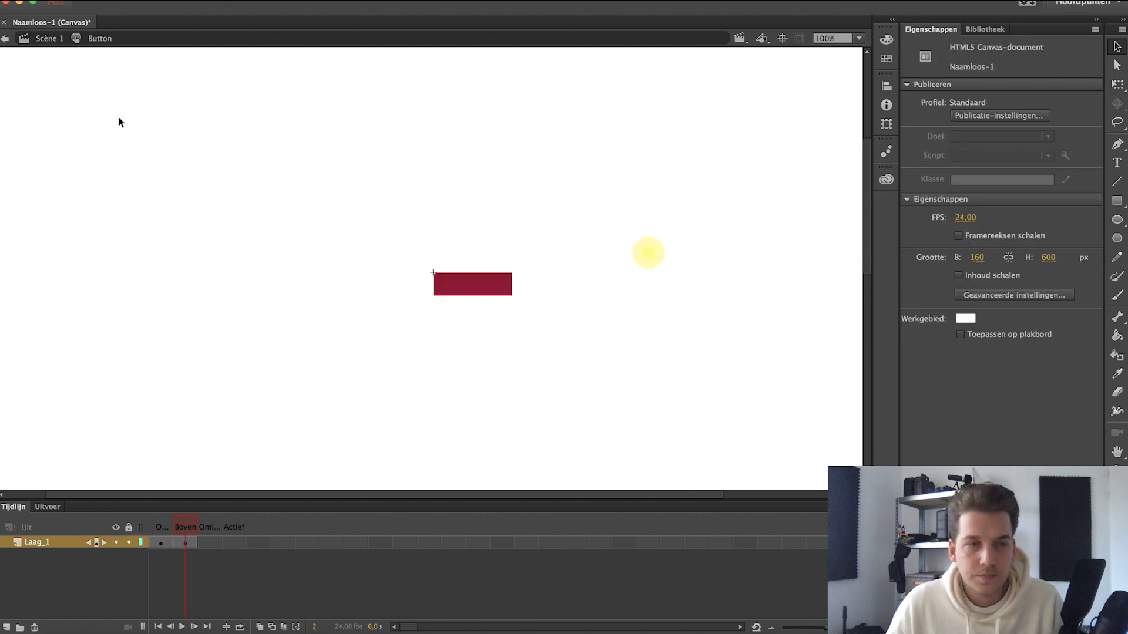
click(49, 39)
click(699, 312)
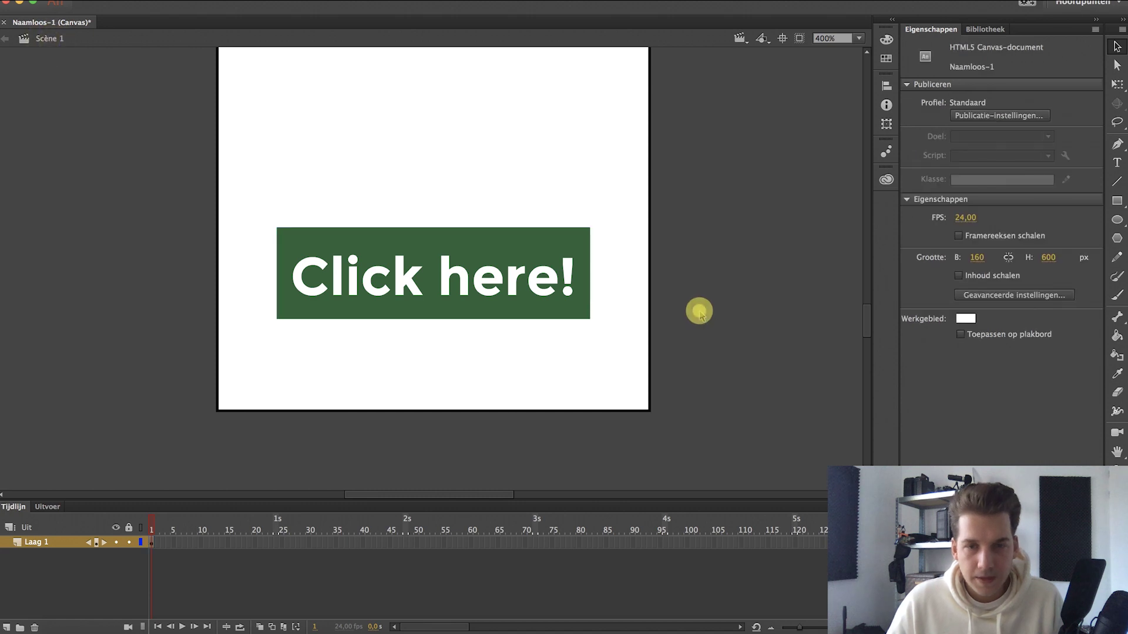
- Zoom out, test the banner in a browser, and hover Click here! to check it turns red
key(super+minus)
key(super+minus)
scroll(584, 320, up, 10)
scroll(575, 325, down, 8)
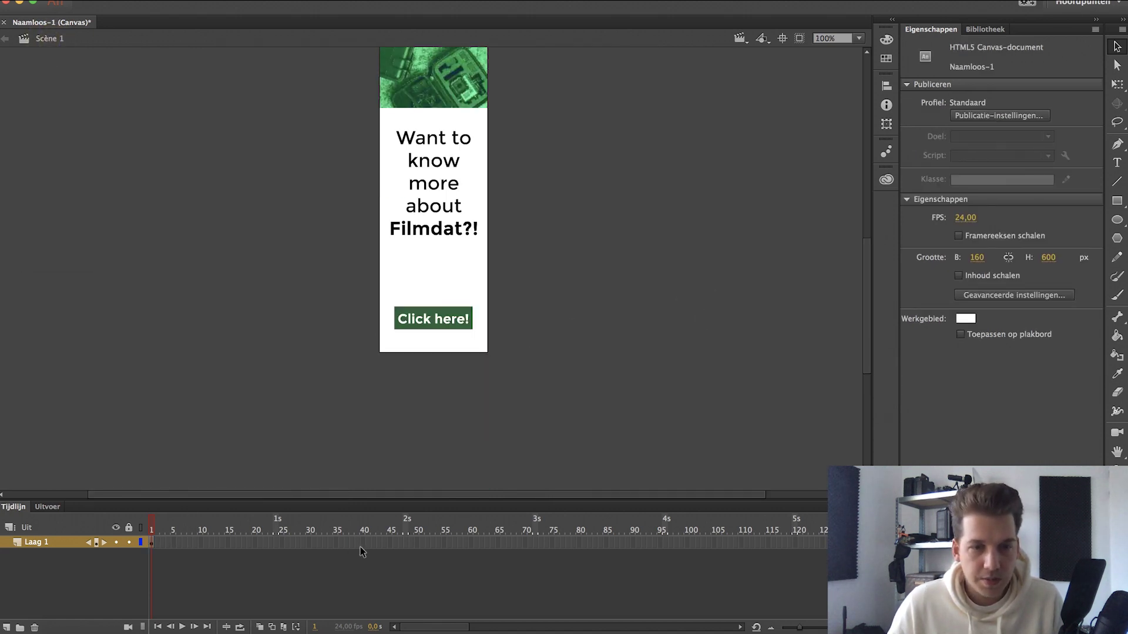
scroll(421, 423, left, 3)
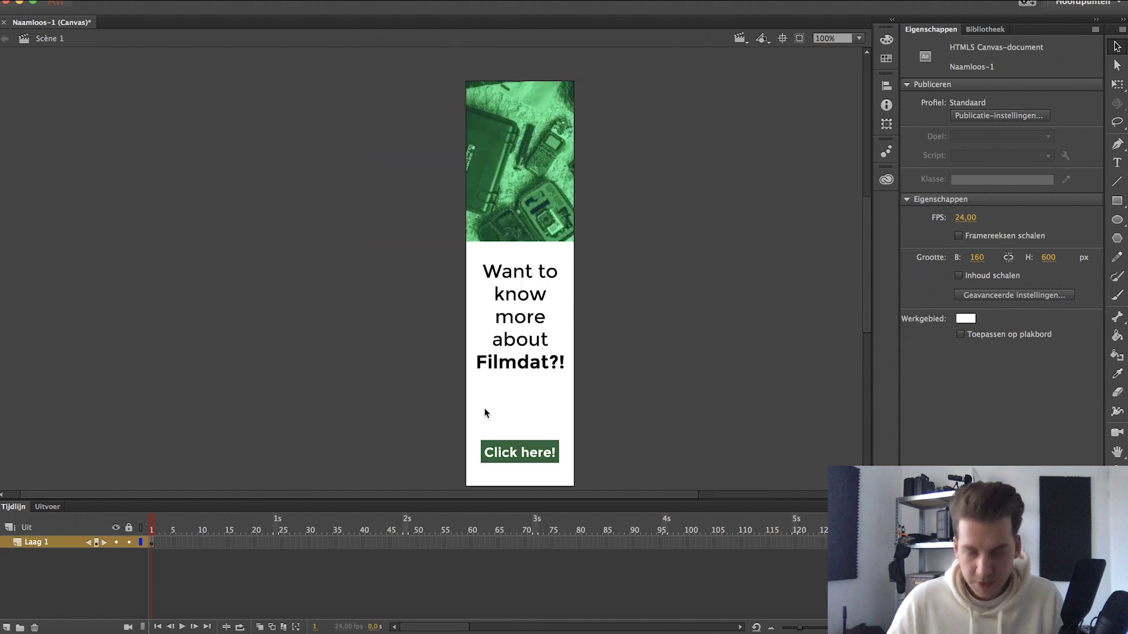
key(super+minus)
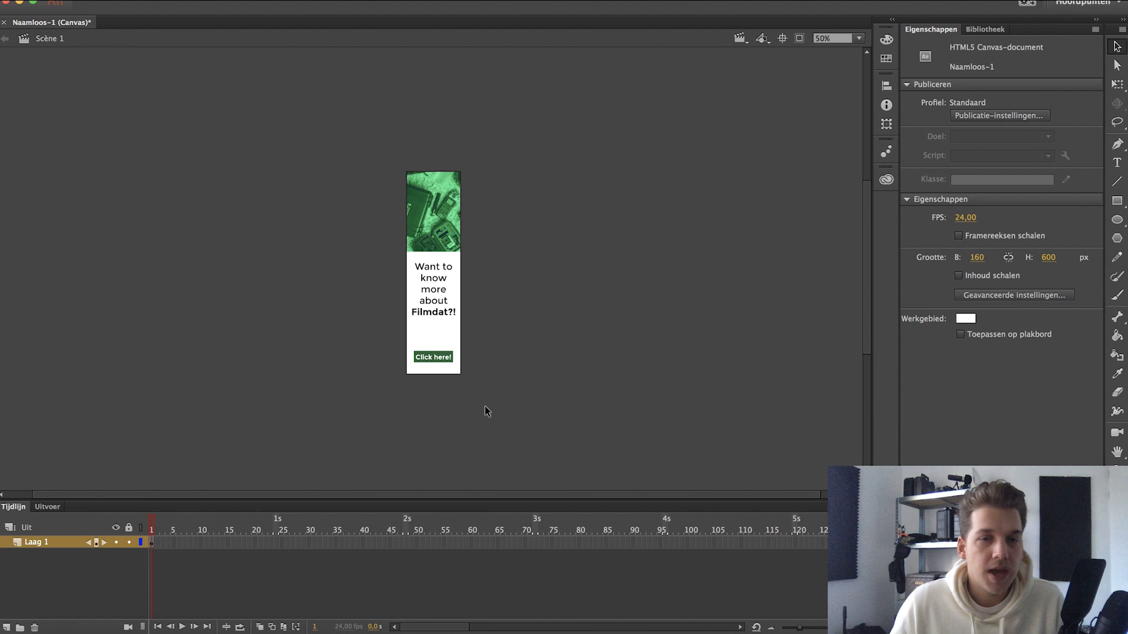
scroll(484, 406, left, 2)
scroll(484, 407, up, 3)
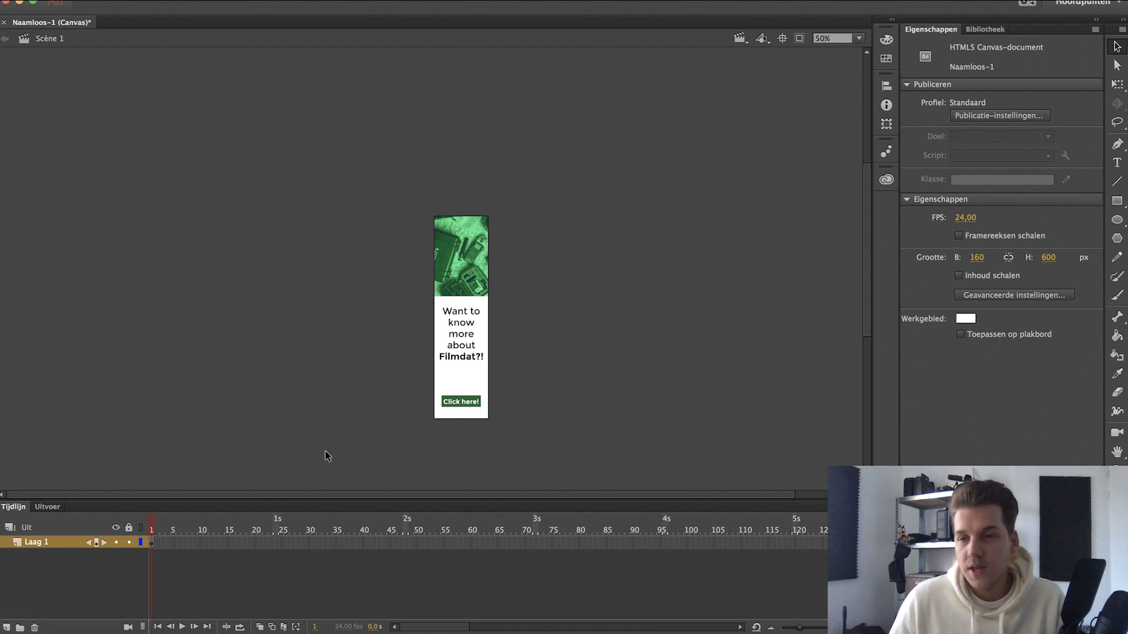
key(super+Return)
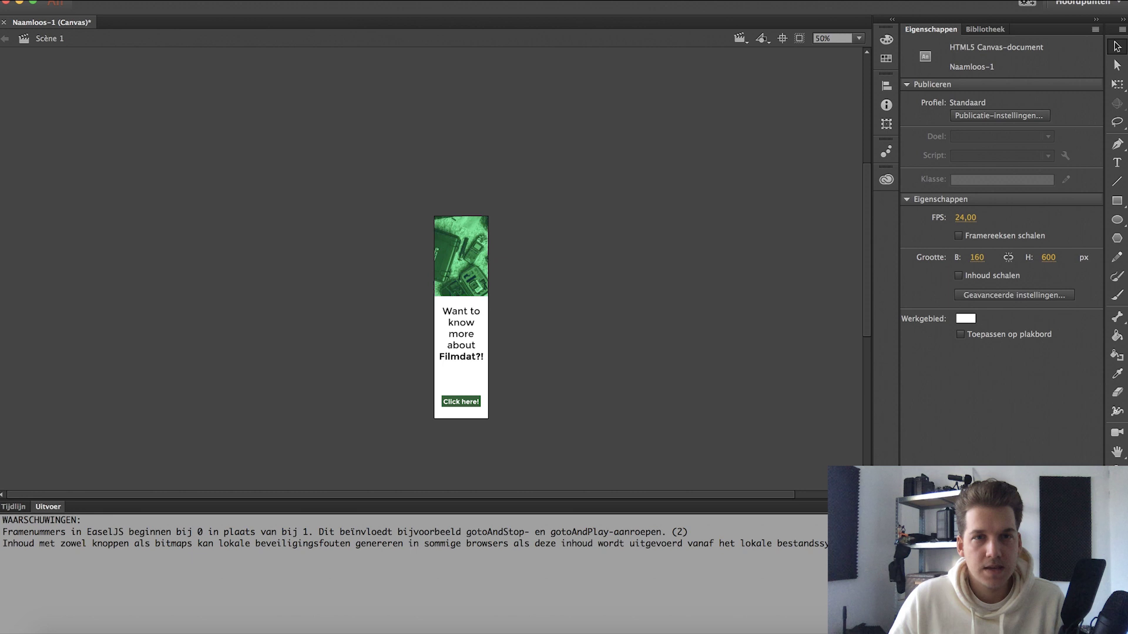
click(470, 2)
click(537, 104)
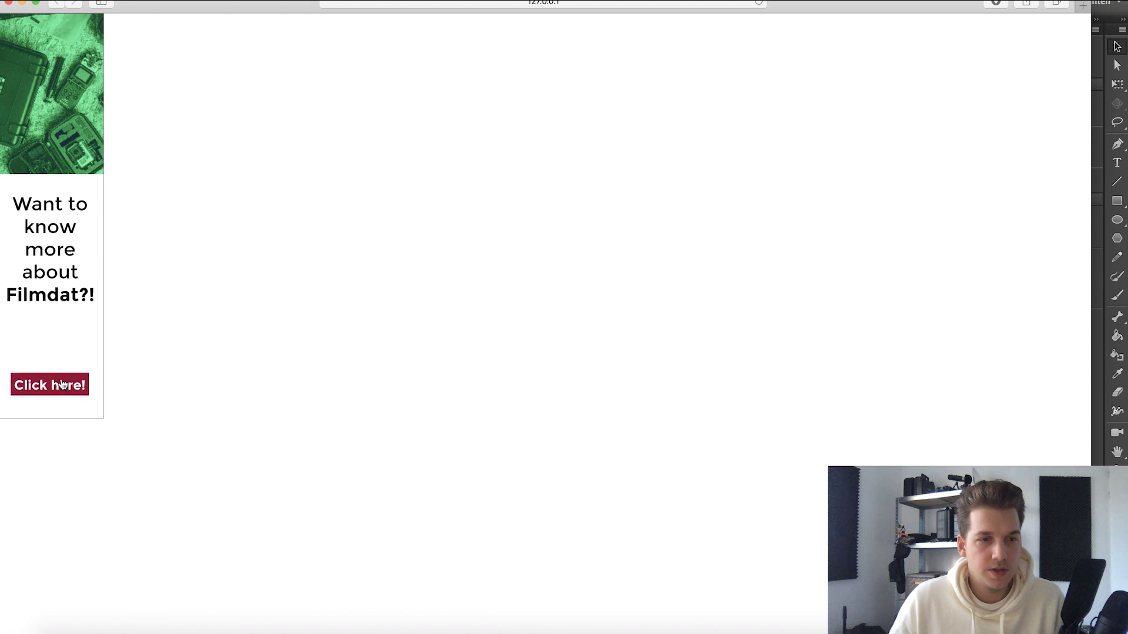
click(59, 386)
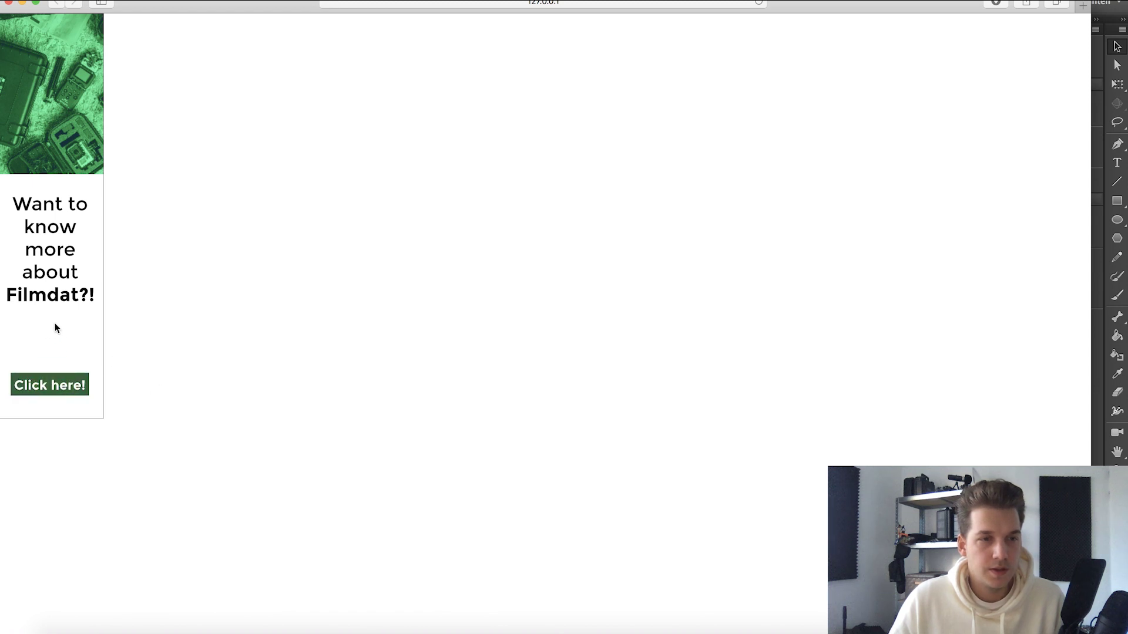